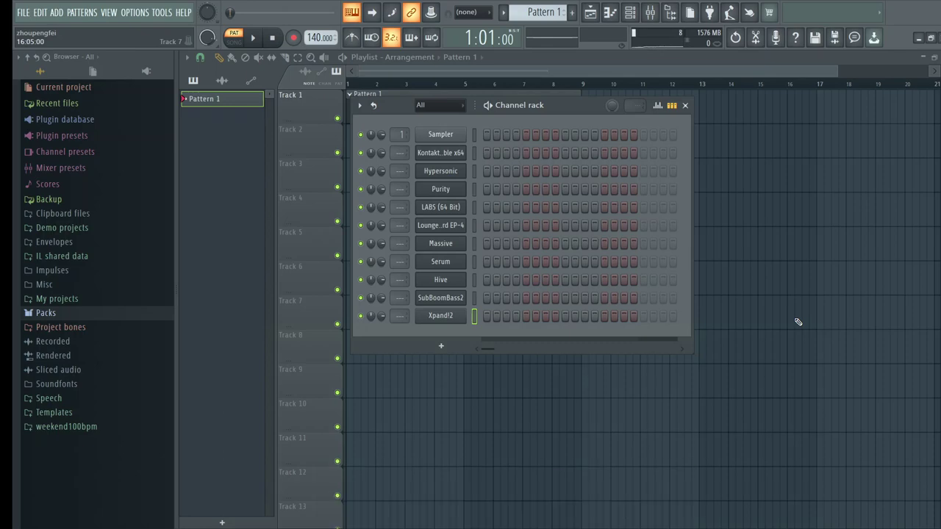
Step: Open the Xpand!2 instrument window and position it over the playlist
{"action": "left_click", "coordinate": [450, 317]}
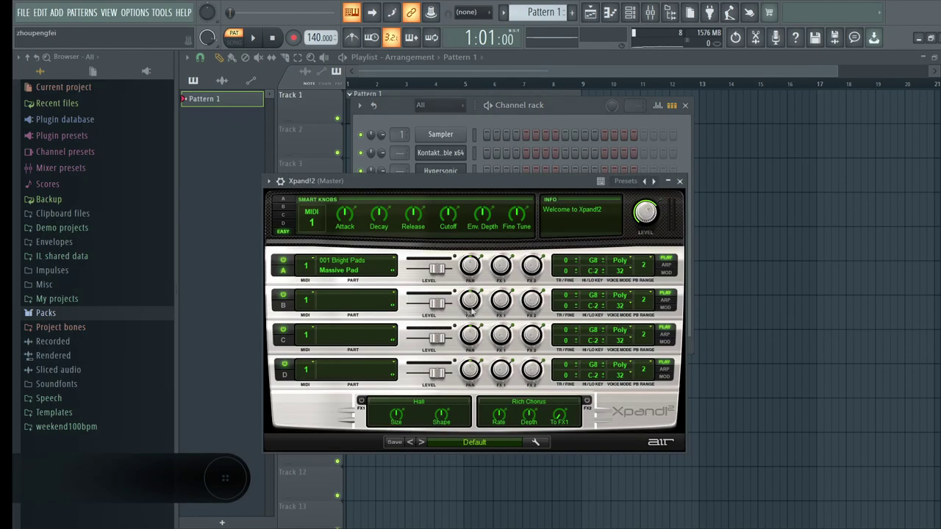
{"action": "left_click_drag", "start_coordinate": [456, 181], "coordinate": [463, 145]}
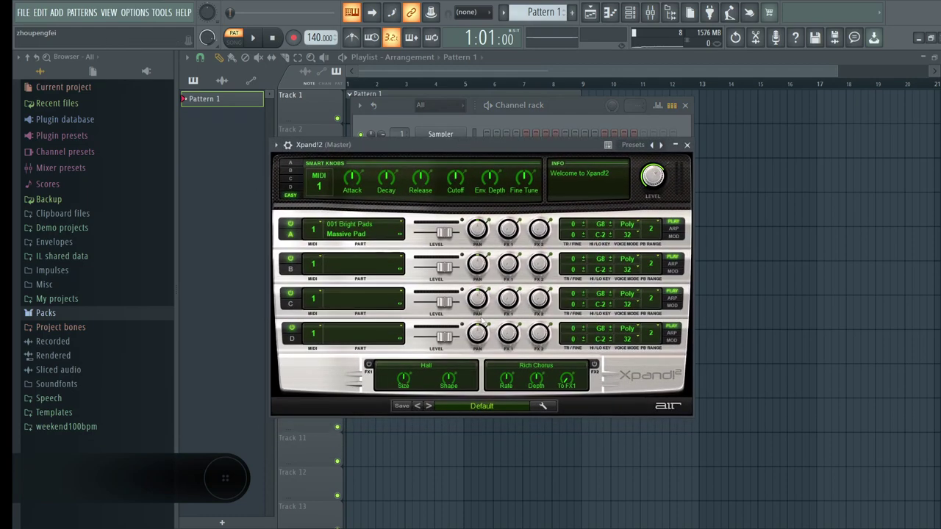
{"action": "left_click", "coordinate": [476, 406]}
{"action": "left_click", "coordinate": [479, 144]}
{"action": "left_click_drag", "start_coordinate": [480, 143], "coordinate": [484, 133]}
Step: Browse Xpand!2's preset categories to 14 E Pianos + Clav to find +01 Mark 2
{"action": "left_click", "coordinate": [485, 396]}
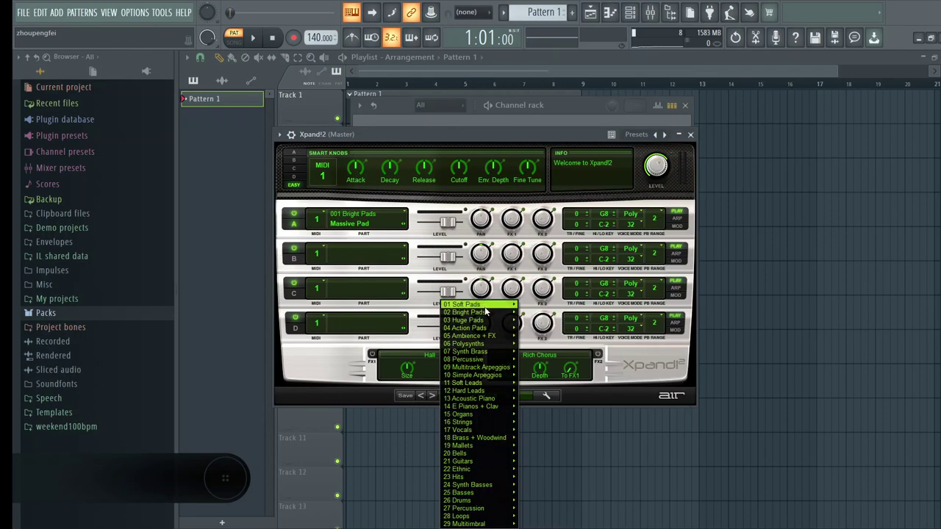
{"action": "mouse_move", "coordinate": [486, 309]}
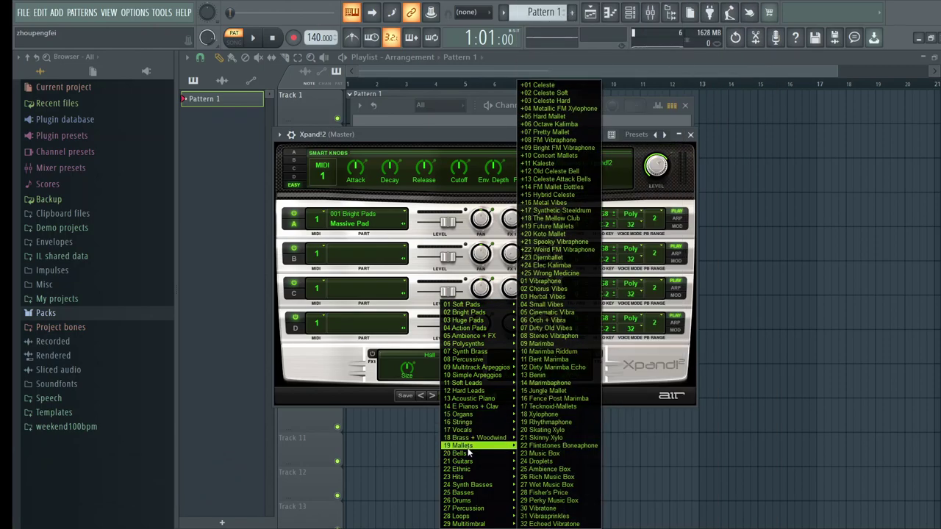
{"action": "mouse_move", "coordinate": [468, 453]}
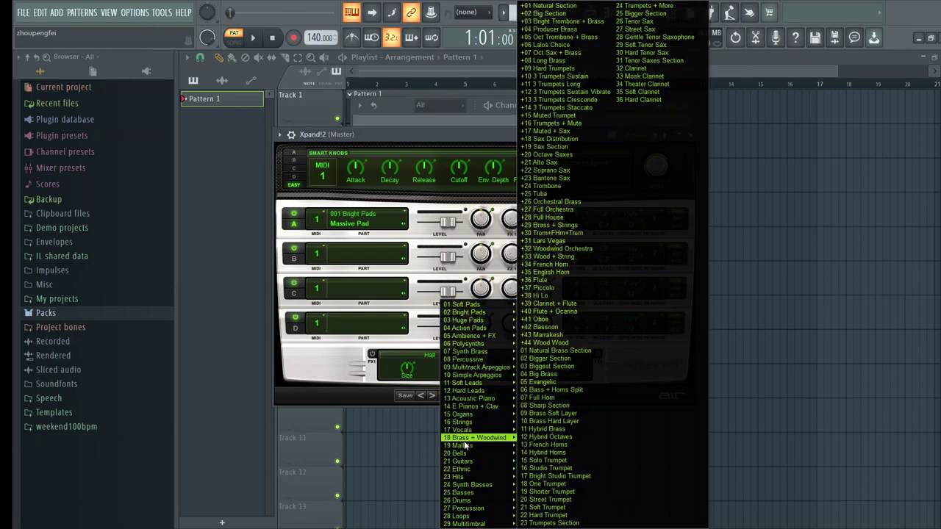
{"action": "key", "text": "Up"}
{"action": "key", "text": "Up"}
{"action": "key", "text": "Up"}
{"action": "key", "text": "Up"}
{"action": "key", "text": "Up"}
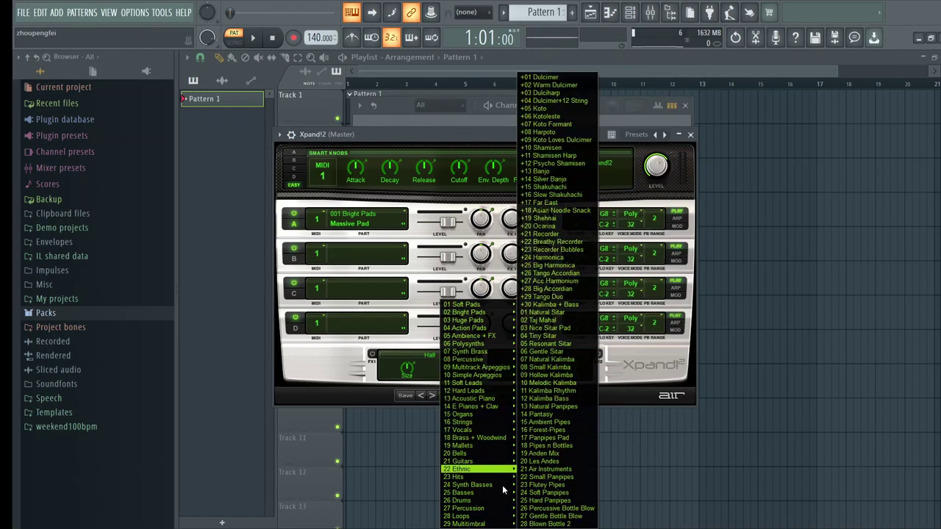
{"action": "mouse_move", "coordinate": [494, 493]}
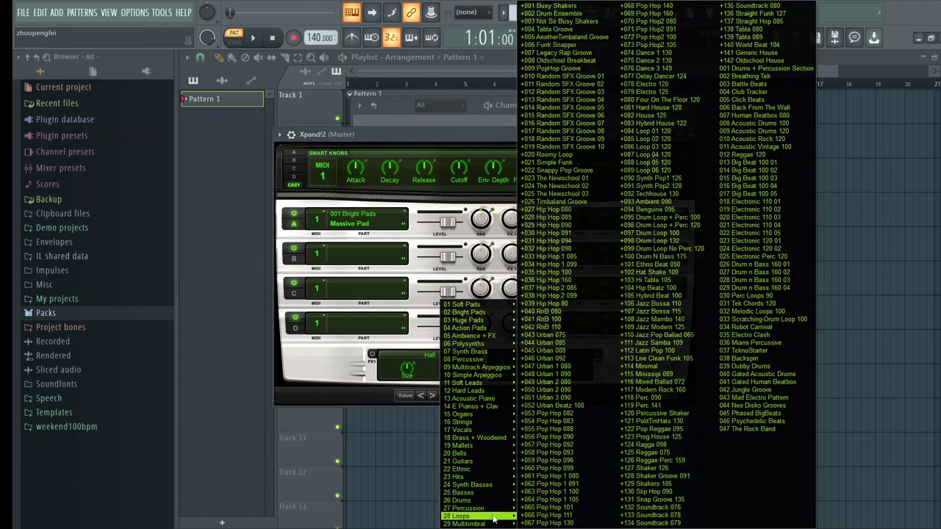
{"action": "mouse_move", "coordinate": [493, 517]}
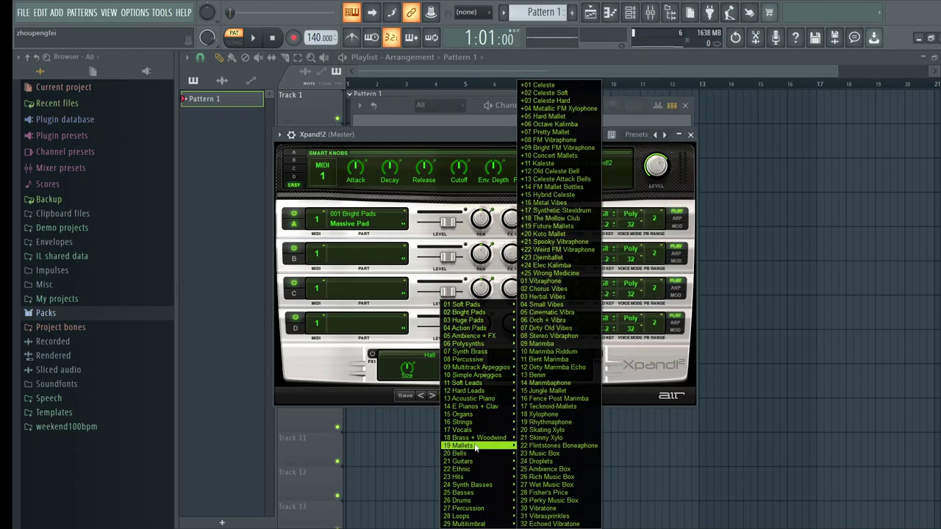
Step: Load the +01 Mark 2 electric piano preset and step forward to +04 Soft Mark 2
{"action": "mouse_move", "coordinate": [491, 407]}
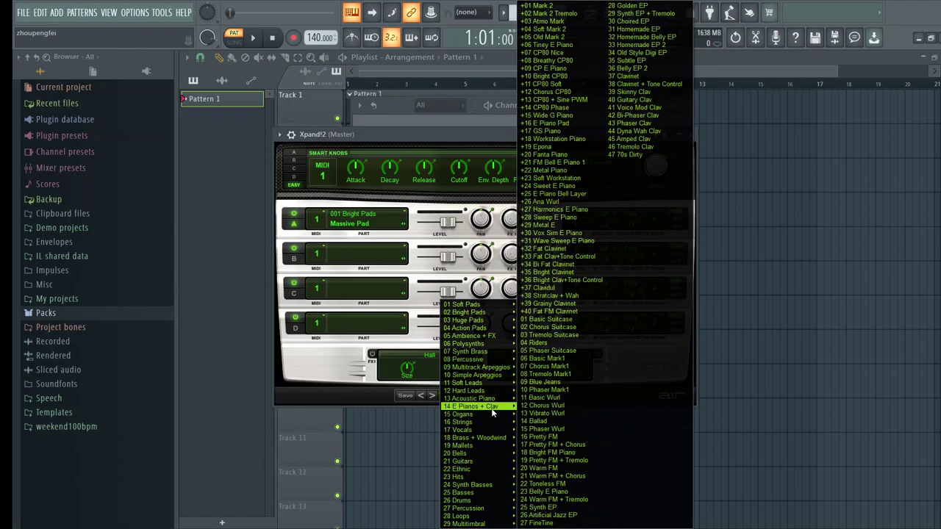
{"action": "left_click", "coordinate": [542, 5]}
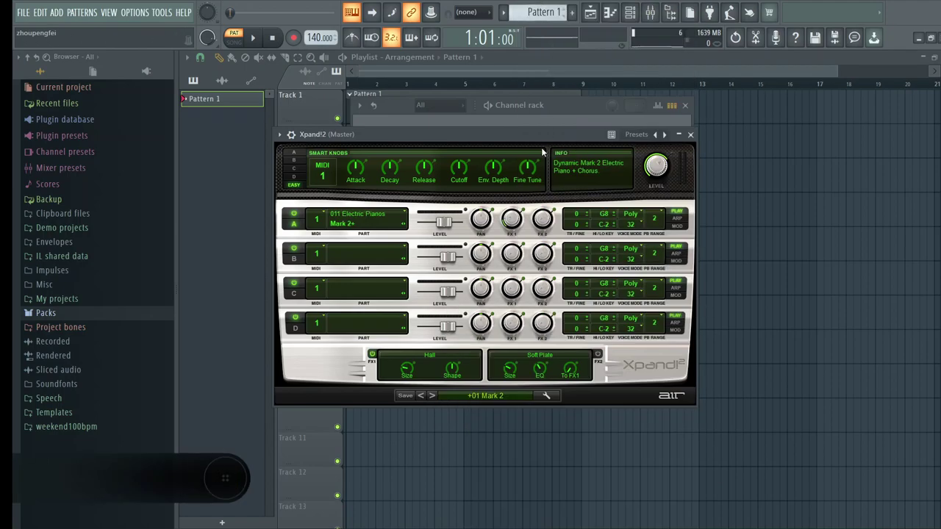
{"action": "left_click_drag", "start_coordinate": [521, 133], "coordinate": [543, 136]}
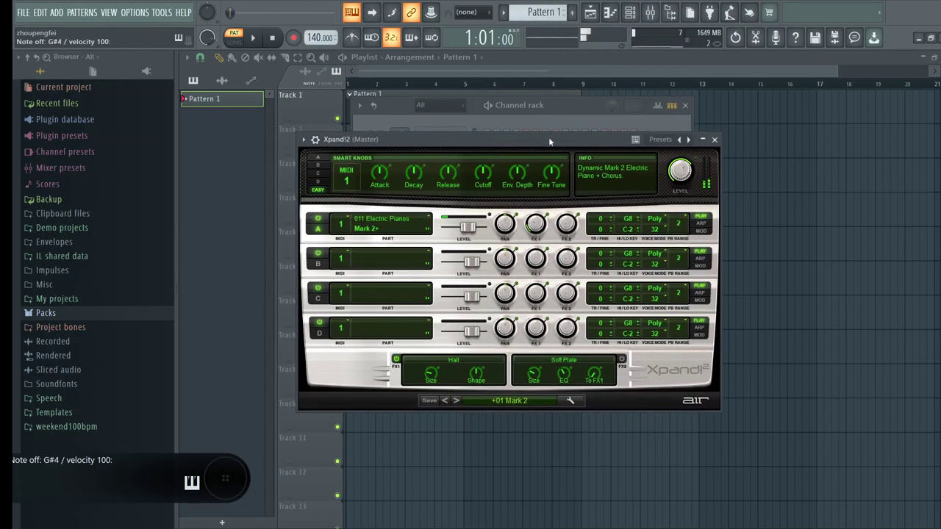
{"action": "left_click", "coordinate": [456, 400]}
{"action": "left_click", "coordinate": [456, 401]}
Step: Load the +01 Attack Thumper preset from the 24 Synth Basses category
{"action": "left_click", "coordinate": [479, 400]}
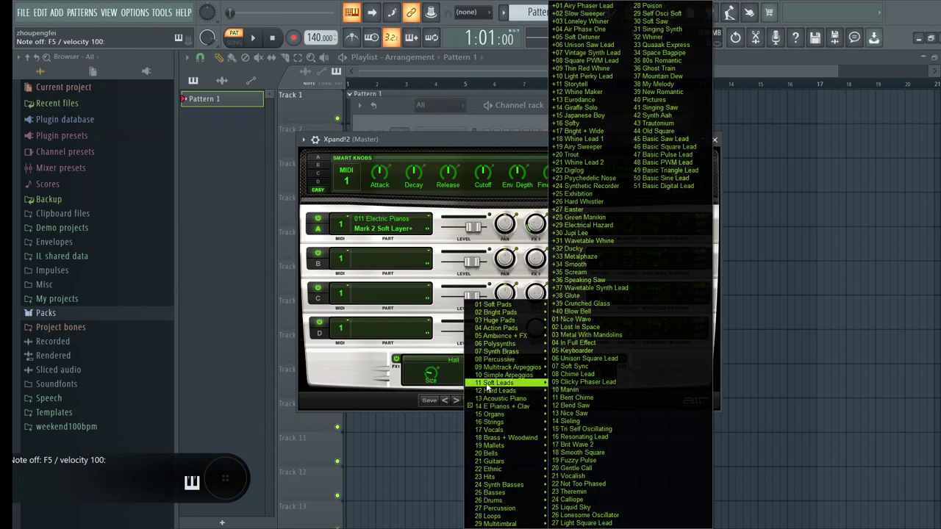
{"action": "mouse_move", "coordinate": [499, 353]}
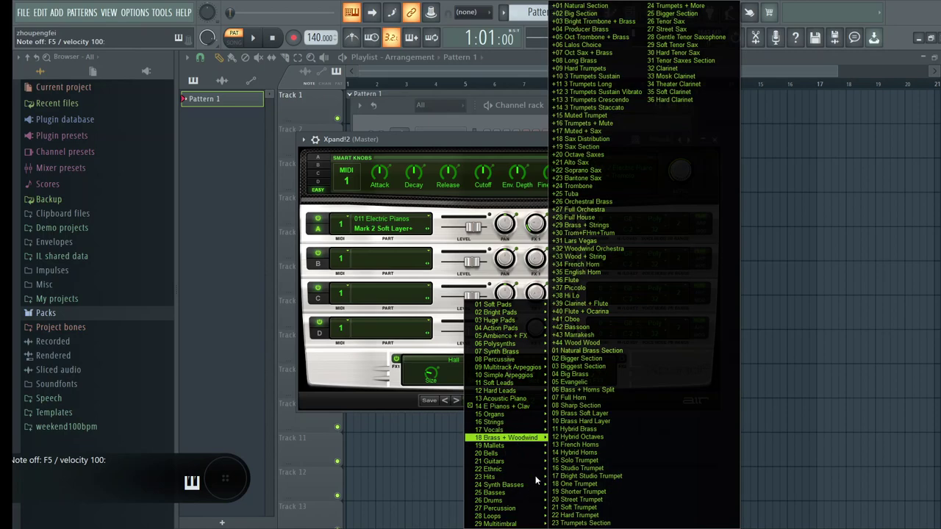
{"action": "mouse_move", "coordinate": [541, 486]}
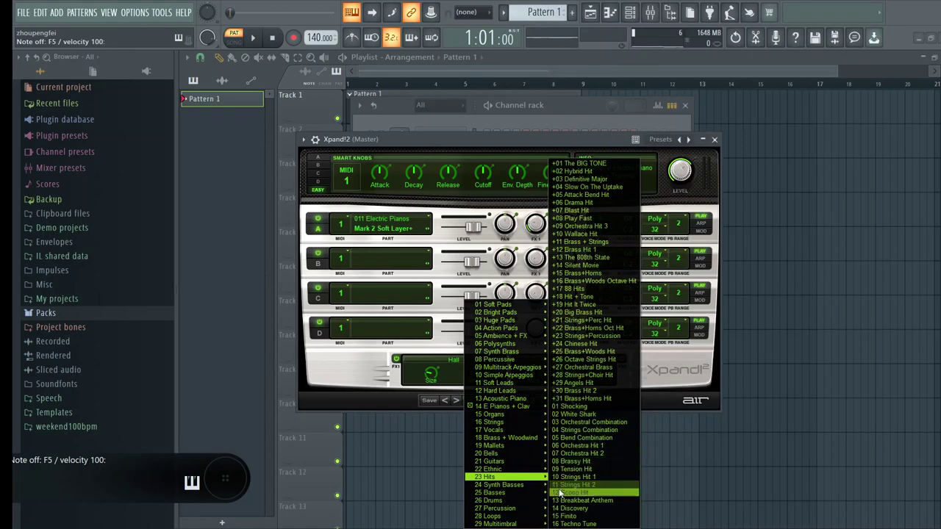
{"action": "left_click", "coordinate": [581, 6]}
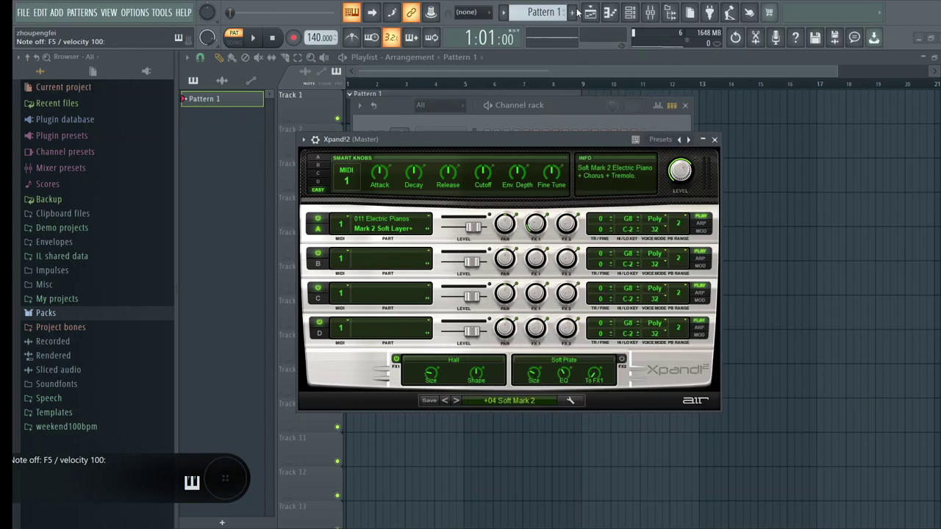
Step: Step through the Xpand!2 bass presets, past +04 Love The 80s, to +06 Sequence Me
{"action": "left_click_drag", "start_coordinate": [561, 143], "coordinate": [588, 137]}
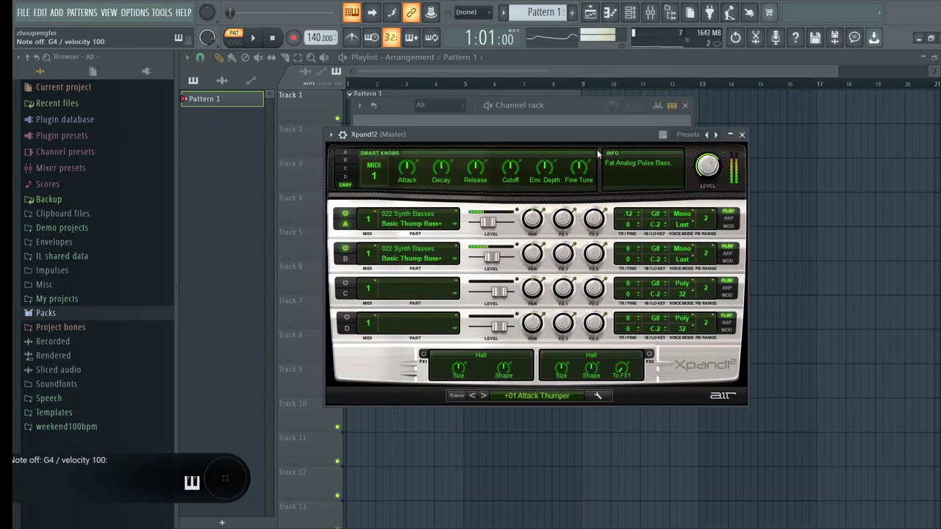
{"action": "left_click", "coordinate": [483, 395]}
{"action": "left_click", "coordinate": [483, 395]}
{"action": "left_click", "coordinate": [483, 396]}
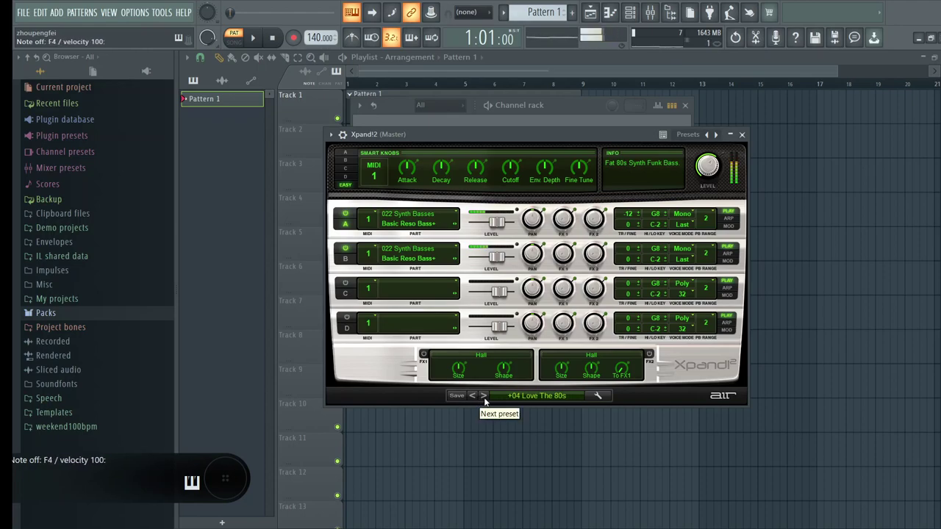
{"action": "left_click", "coordinate": [483, 395]}
{"action": "left_click", "coordinate": [483, 396]}
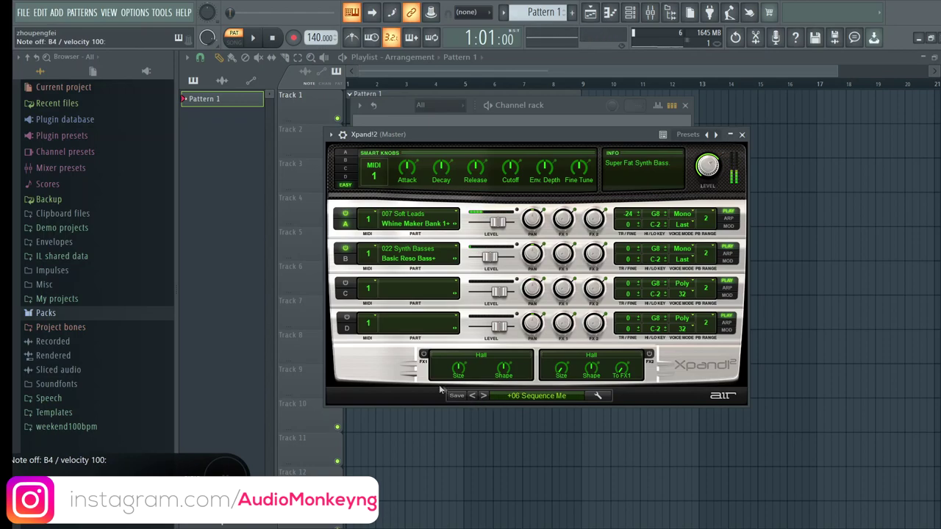
Step: Load +39 Crunched Glass from 11 Soft Leads, then advance to 02 Lost In Space with a test note
{"action": "left_click", "coordinate": [550, 397]}
{"action": "mouse_move", "coordinate": [546, 383]}
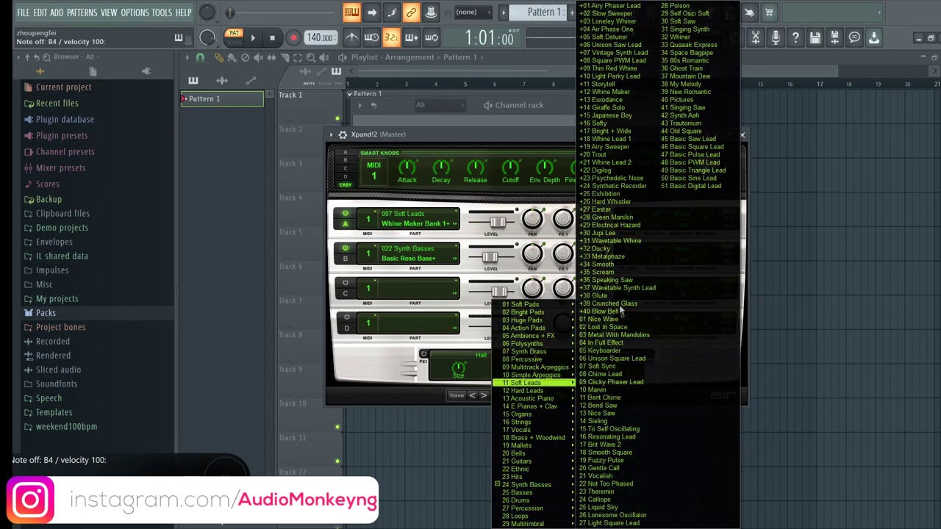
{"action": "left_click", "coordinate": [588, 304]}
{"action": "left_click_drag", "start_coordinate": [508, 134], "coordinate": [539, 145]}
{"action": "left_click", "coordinate": [514, 402]}
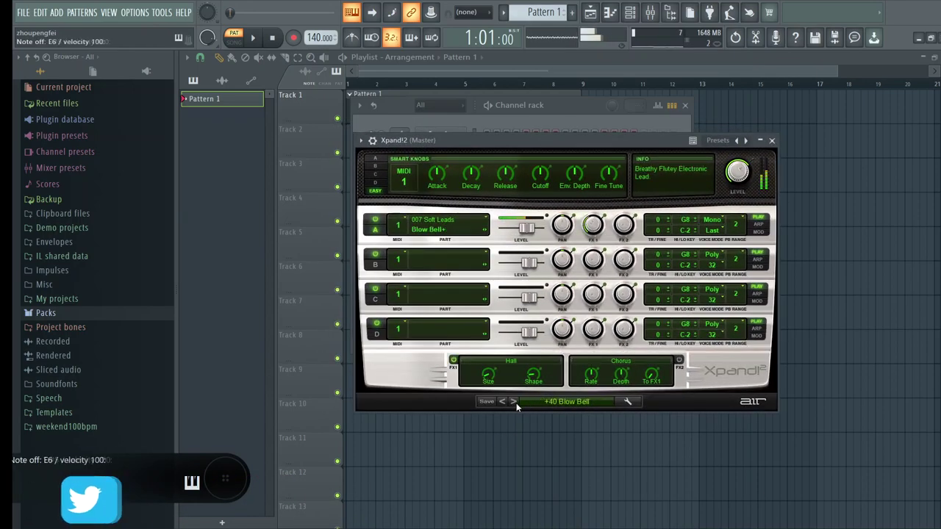
{"action": "left_click", "coordinate": [514, 403]}
{"action": "key", "text": "s"}
{"action": "left_click", "coordinate": [514, 402]}
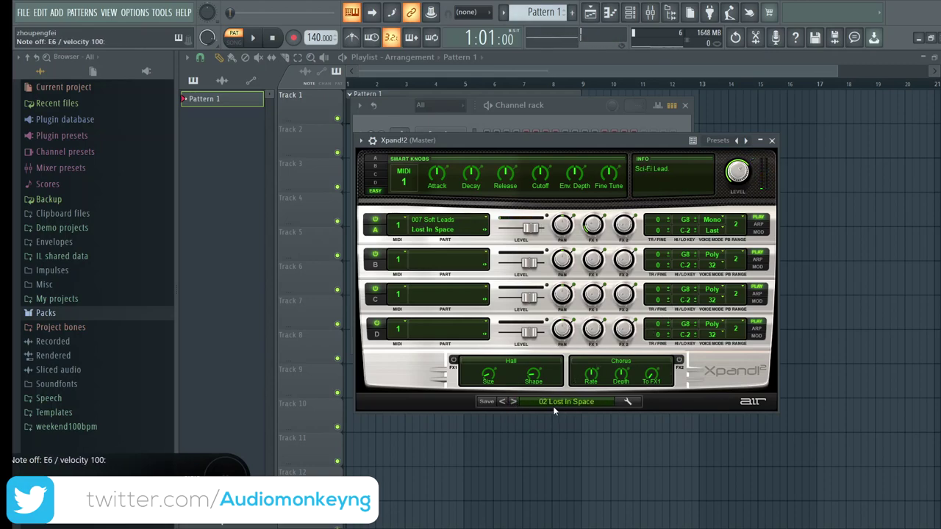
Step: Close the Xpand!2 window
{"action": "left_click", "coordinate": [772, 140]}
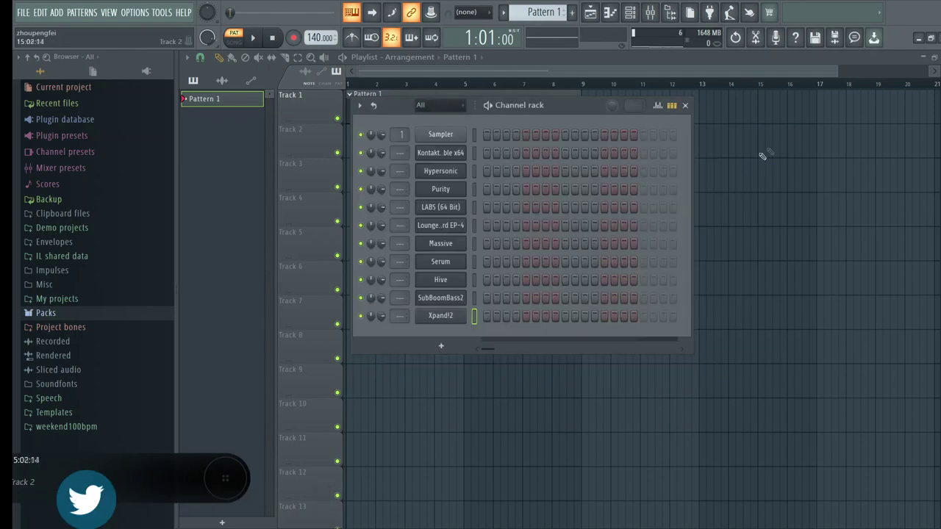
{"action": "left_click", "coordinate": [440, 316]}
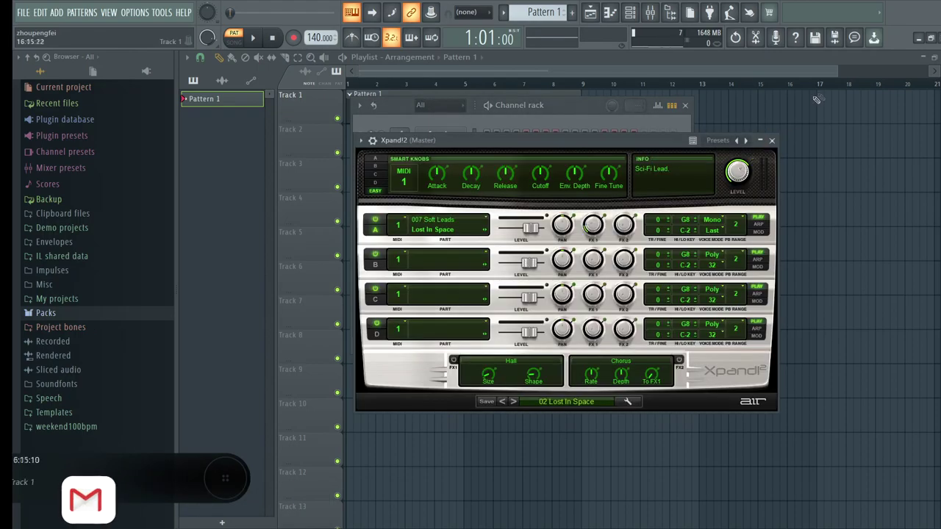
{"action": "left_click", "coordinate": [772, 141]}
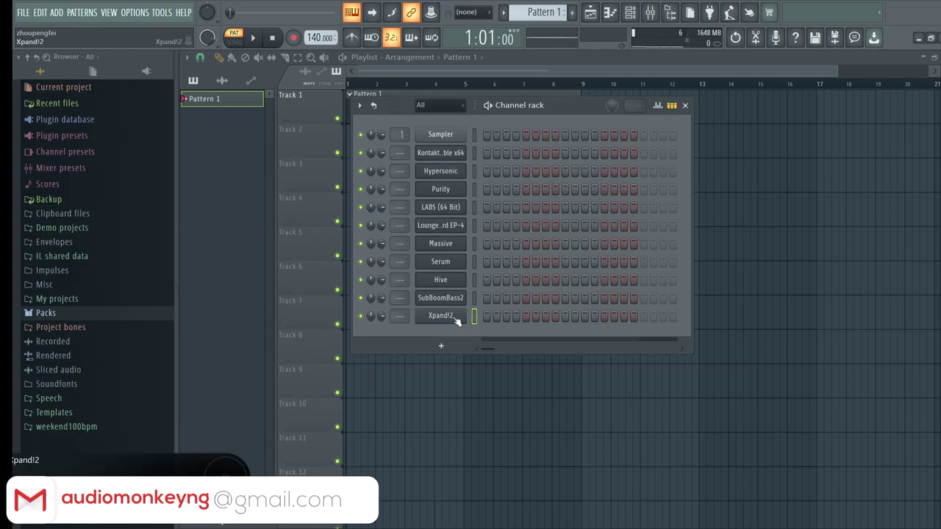
Step: Open SubBoomBass2 and load 051 bass- Tombe from the 00 Introduction bank
{"action": "left_click", "coordinate": [441, 298]}
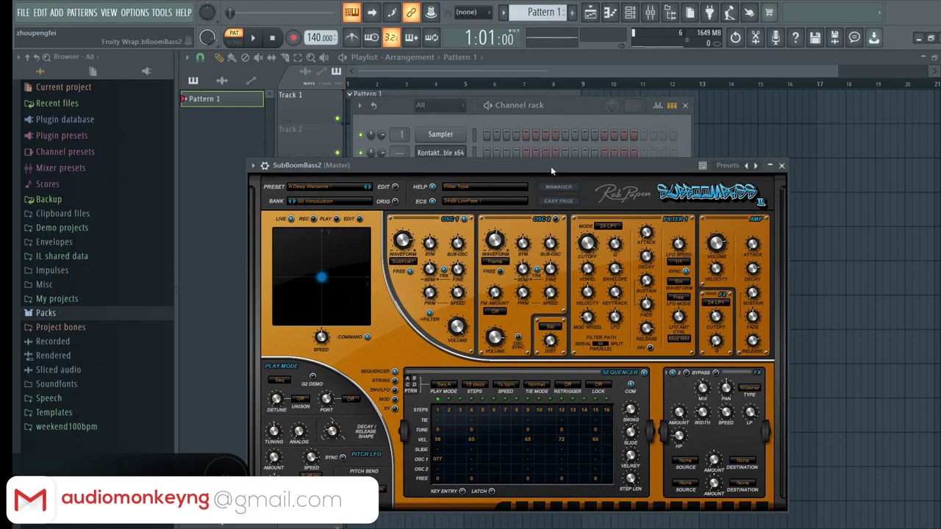
{"action": "left_click_drag", "start_coordinate": [551, 166], "coordinate": [596, 130]}
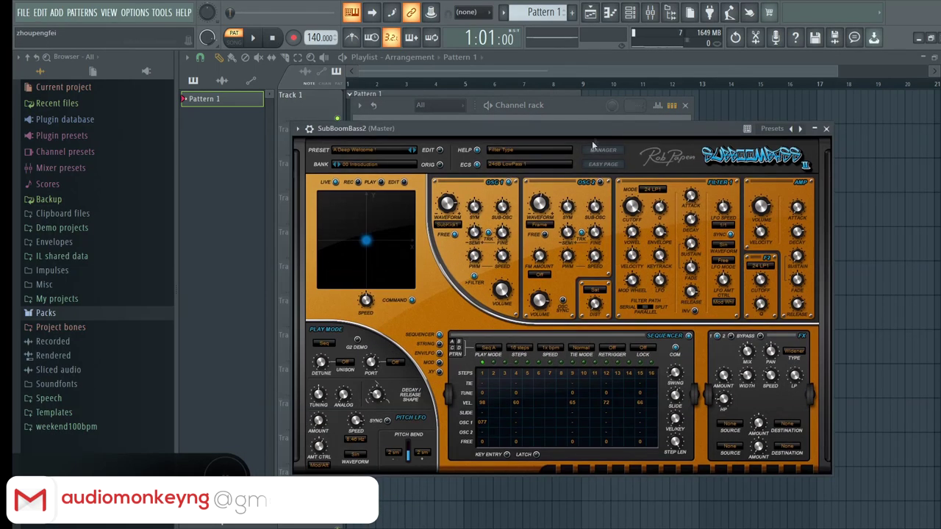
{"action": "left_click", "coordinate": [373, 165]}
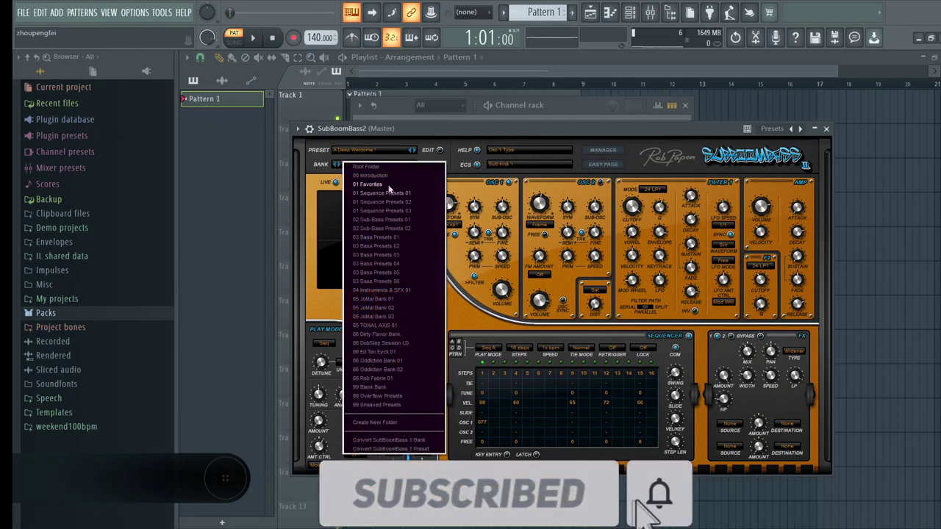
{"action": "left_click", "coordinate": [370, 175]}
{"action": "left_click", "coordinate": [385, 152]}
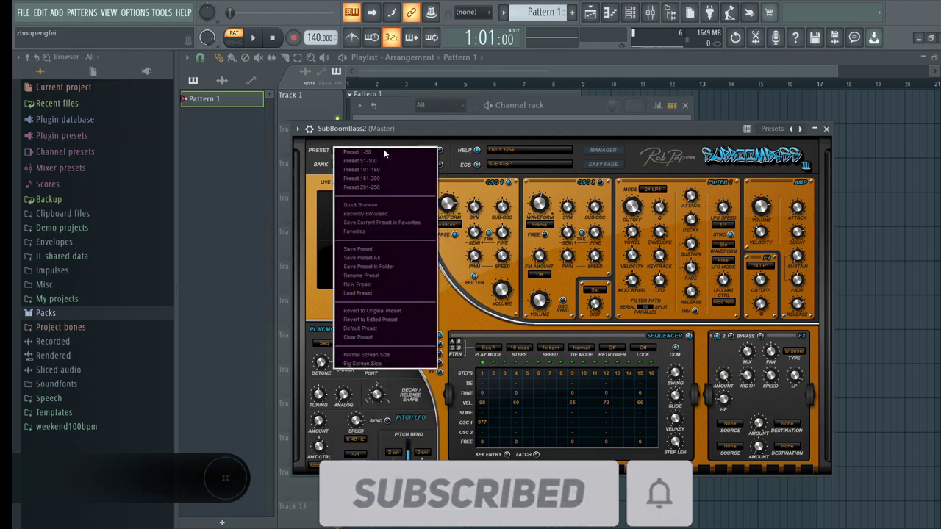
{"action": "mouse_move", "coordinate": [386, 160]}
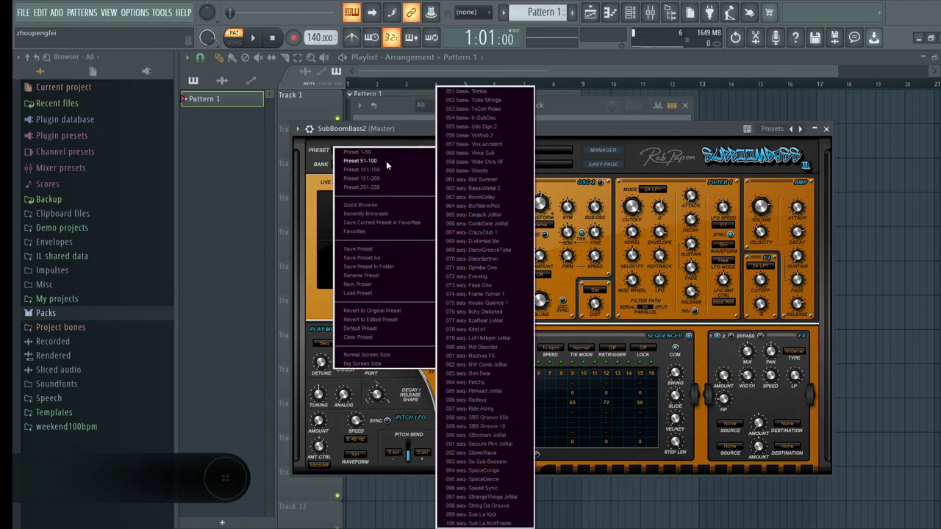
{"action": "left_click", "coordinate": [469, 92]}
{"action": "left_click_drag", "start_coordinate": [508, 131], "coordinate": [520, 113]}
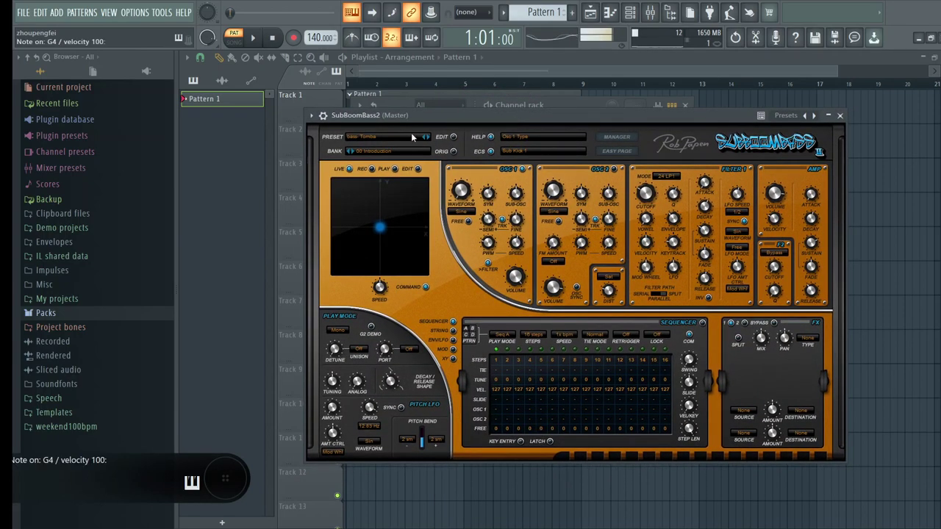
Step: Step through SubBoomBass2 bass presets from bass- TuCon Pulse to bass- VoWob 2
{"action": "left_click", "coordinate": [430, 135]}
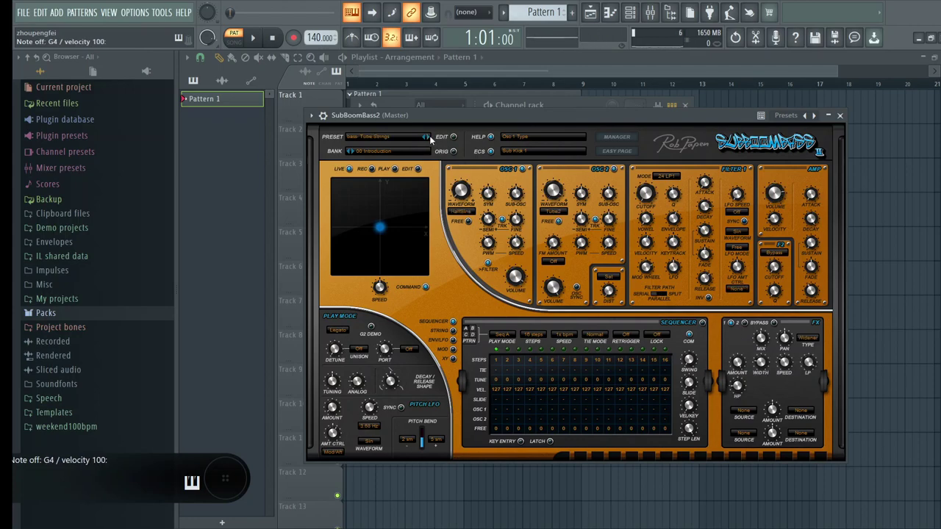
{"action": "left_click", "coordinate": [428, 135]}
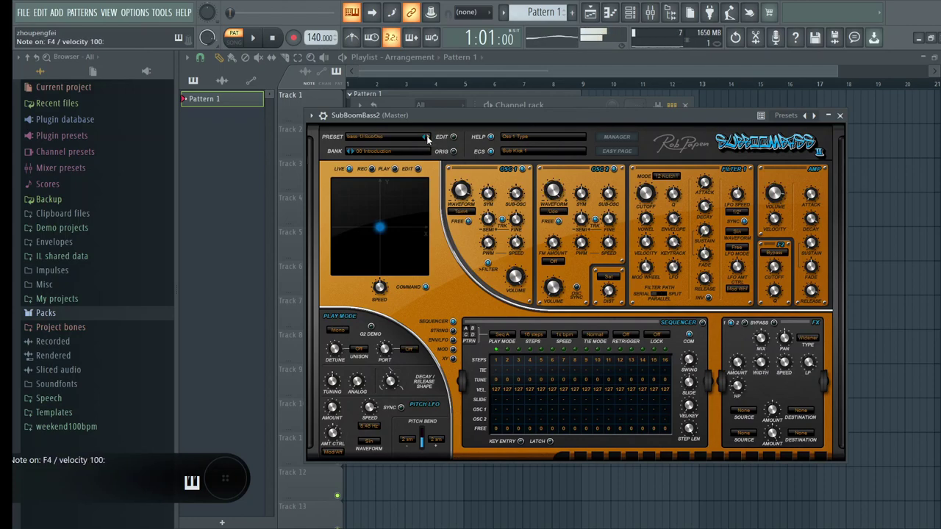
{"action": "left_click", "coordinate": [426, 135]}
{"action": "left_click", "coordinate": [427, 135]}
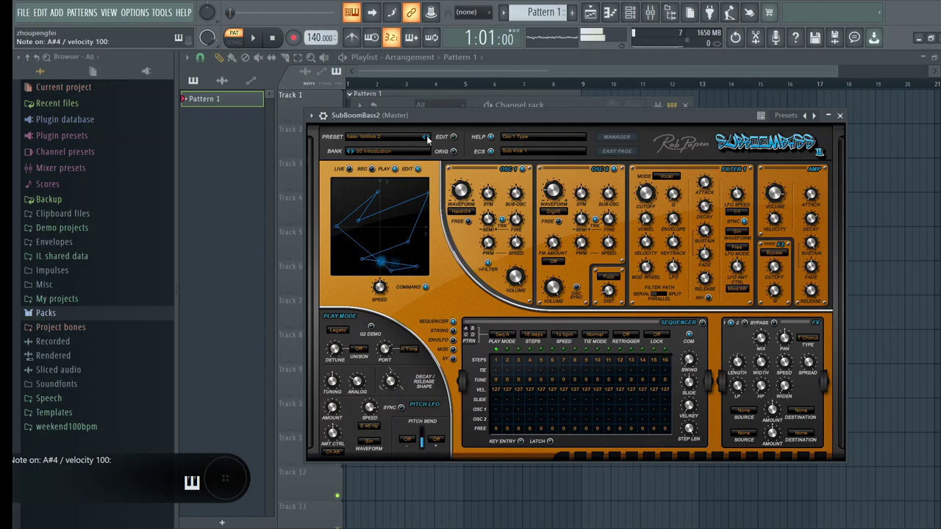
Step: Choose a preset bank and reload the bass- Tombe preset
{"action": "left_click", "coordinate": [370, 154]}
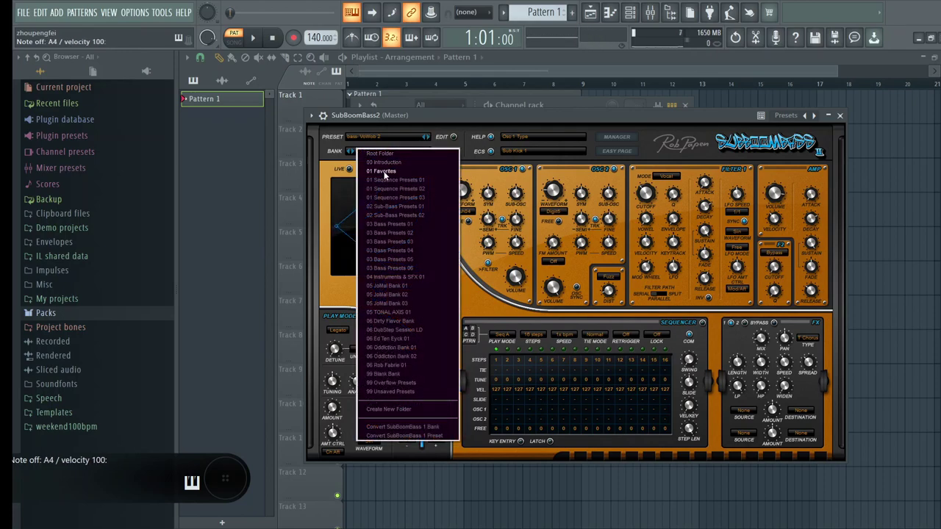
{"action": "left_click", "coordinate": [379, 164]}
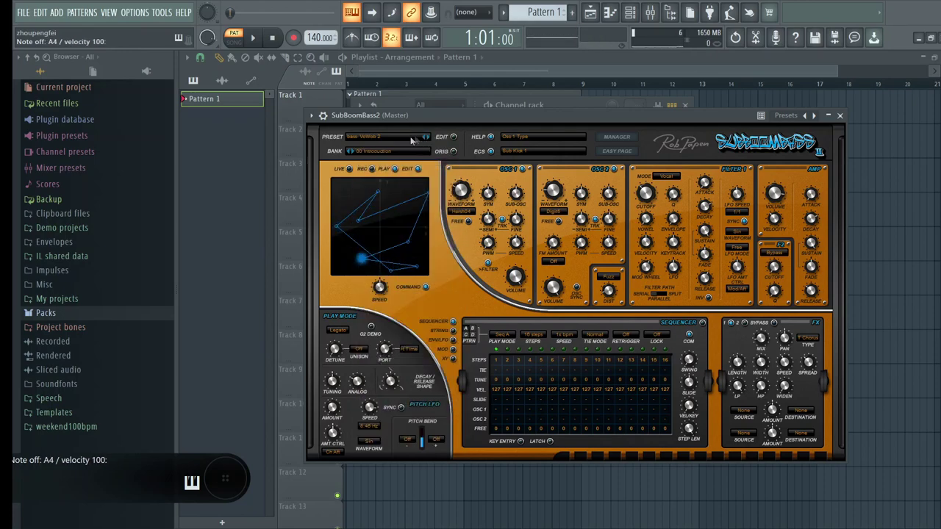
{"action": "left_click", "coordinate": [397, 136]}
{"action": "mouse_move", "coordinate": [400, 148]}
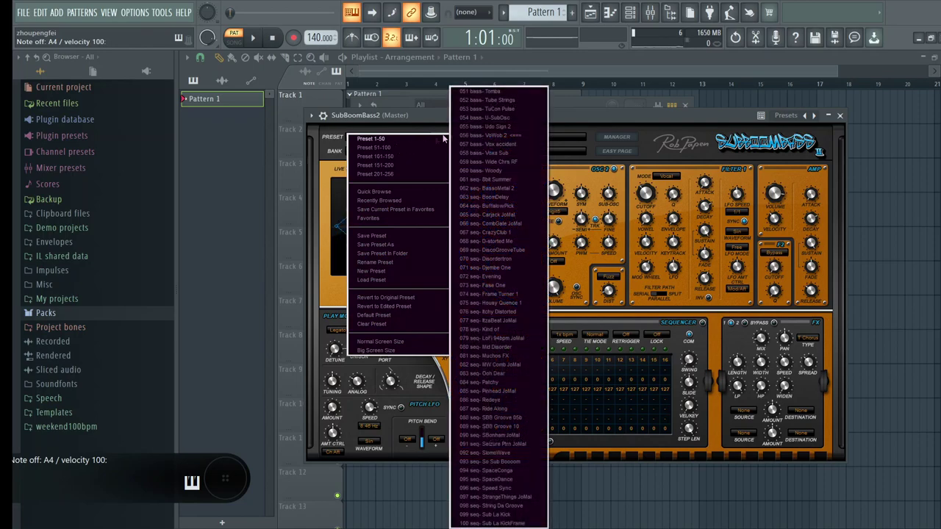
{"action": "left_click", "coordinate": [486, 102]}
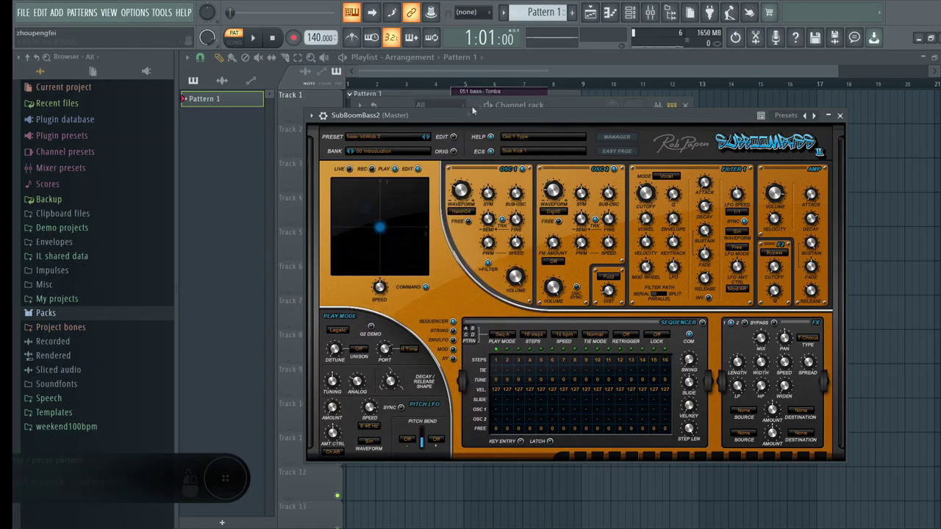
Step: Step past bass- TuCon Pulse and bass- U-SubOsc, then load 030 bass- Lactose
{"action": "left_click", "coordinate": [428, 137]}
{"action": "left_click", "coordinate": [428, 137]}
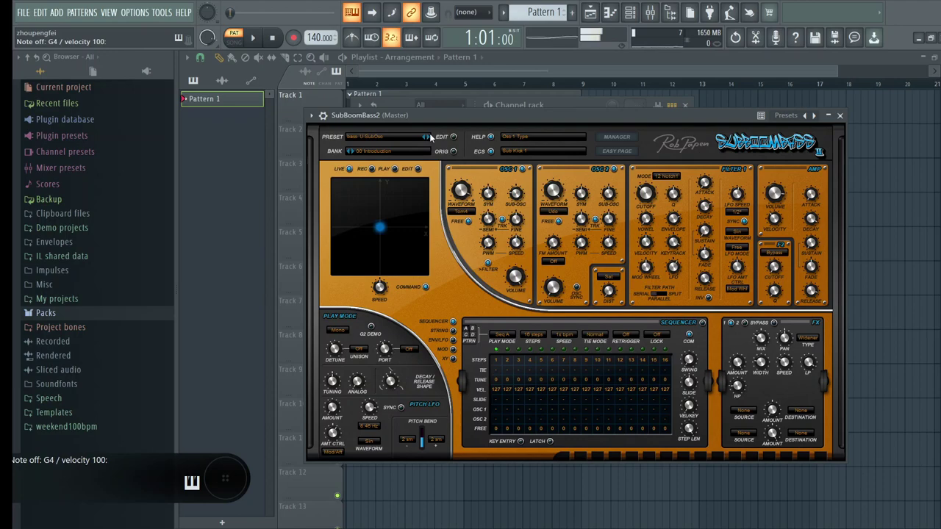
{"action": "left_click", "coordinate": [428, 137]}
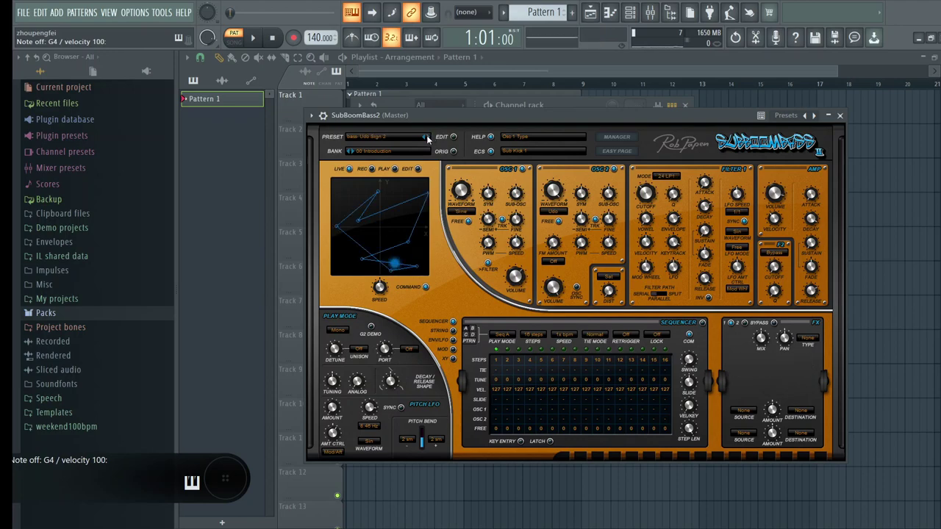
{"action": "left_click", "coordinate": [383, 138]}
{"action": "mouse_move", "coordinate": [383, 143]}
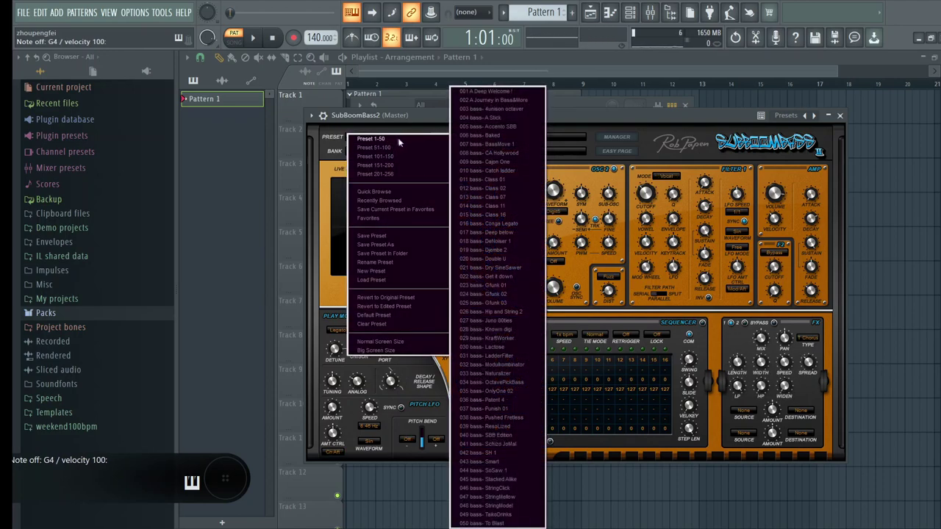
{"action": "left_click", "coordinate": [515, 348]}
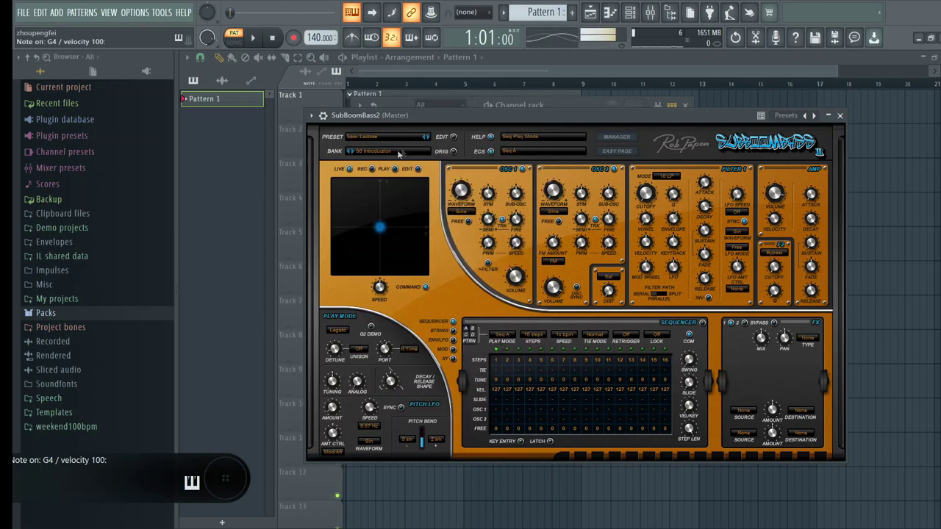
Step: Switch to other banks, including 01 Sequence Presets 01, browsing their presets without loading any
{"action": "left_click", "coordinate": [391, 154]}
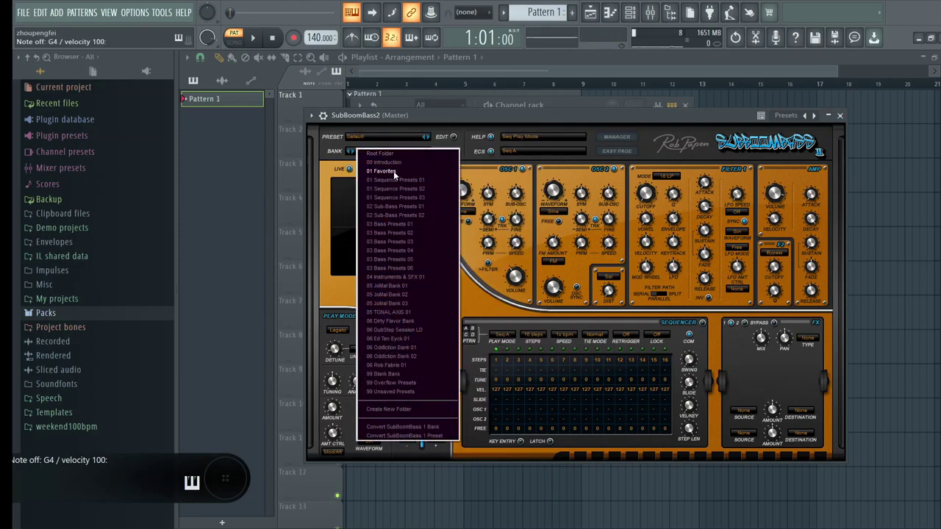
{"action": "left_click", "coordinate": [400, 170]}
{"action": "left_click", "coordinate": [405, 137]}
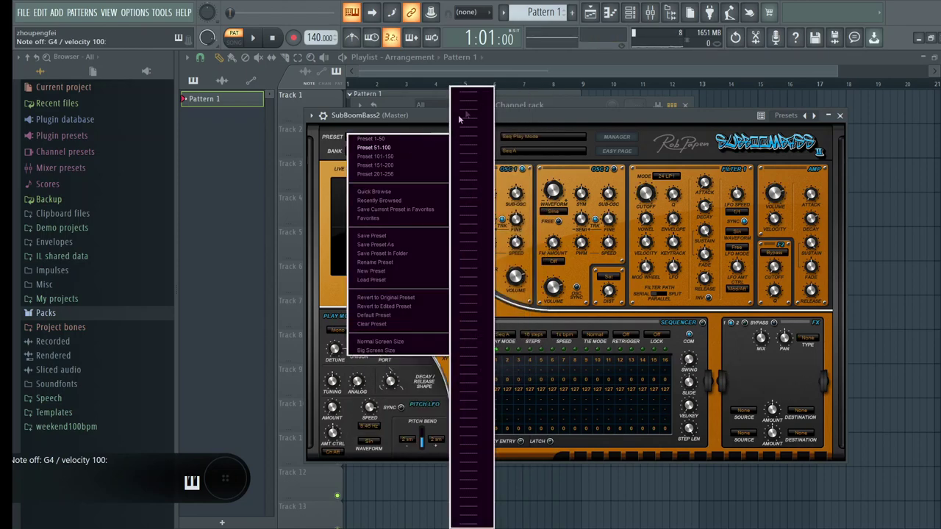
{"action": "left_click", "coordinate": [419, 139]}
{"action": "left_click", "coordinate": [397, 152]}
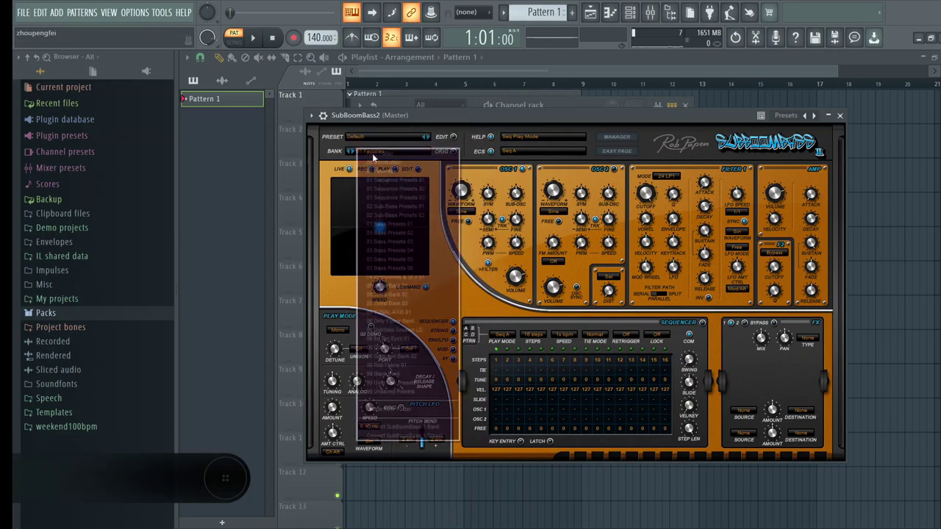
{"action": "left_click", "coordinate": [387, 181]}
{"action": "left_click", "coordinate": [374, 138]}
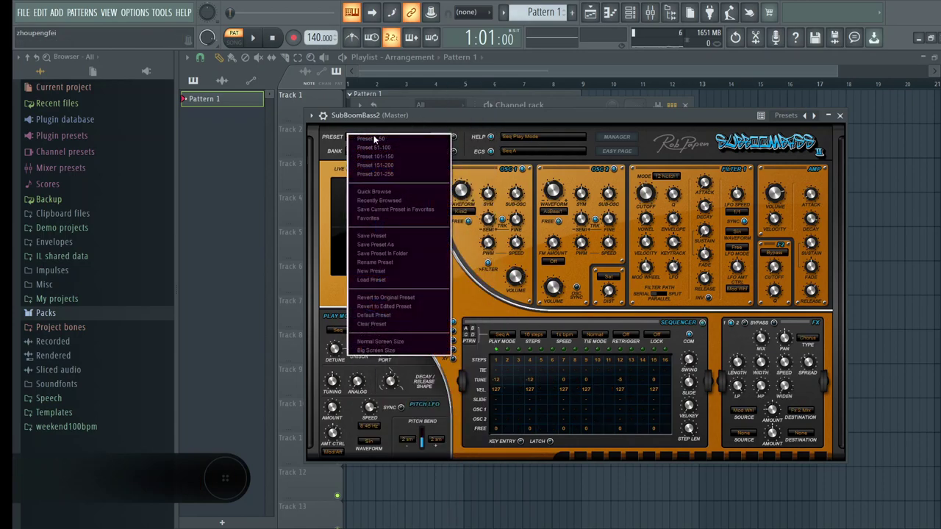
{"action": "left_click", "coordinate": [462, 127]}
{"action": "left_click", "coordinate": [396, 138]}
{"action": "left_click", "coordinate": [467, 128]}
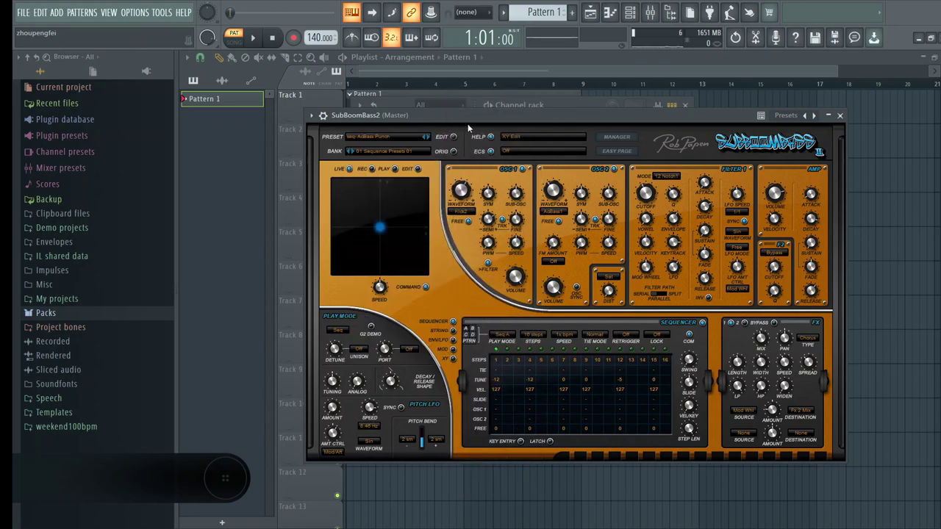
Step: Load 111 sub- Dark OscFretless from the 00 Introduction bank and bring the channel rack forward
{"action": "left_click", "coordinate": [378, 152]}
{"action": "left_click", "coordinate": [380, 154]}
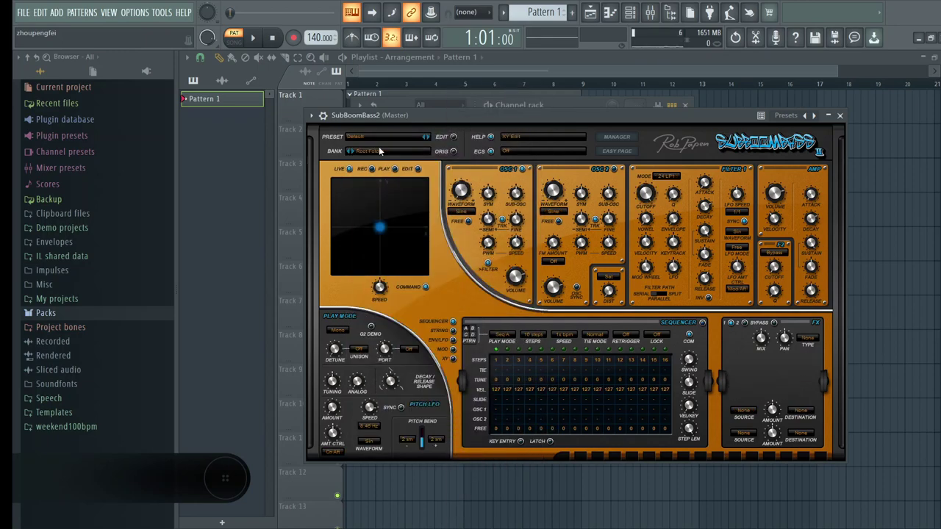
{"action": "left_click", "coordinate": [386, 140]}
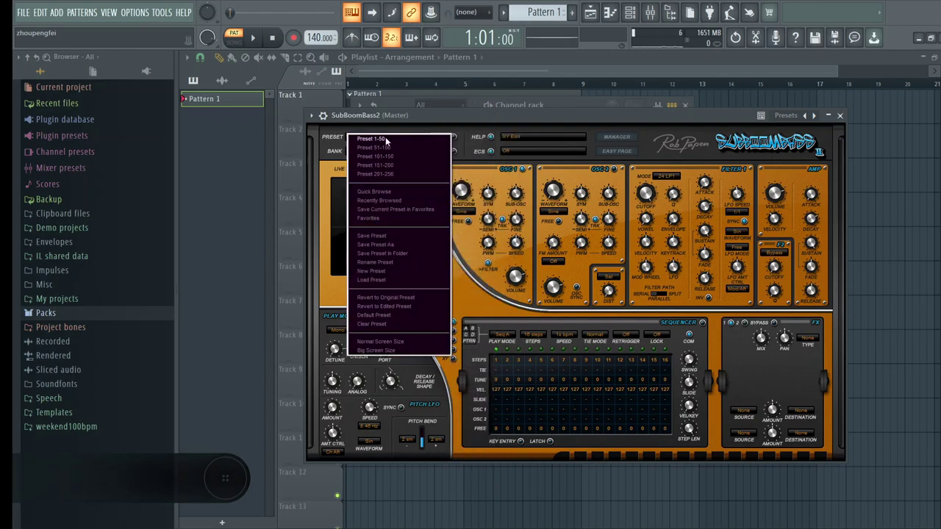
{"action": "left_click", "coordinate": [385, 137]}
{"action": "left_click", "coordinate": [381, 151]}
{"action": "left_click", "coordinate": [384, 163]}
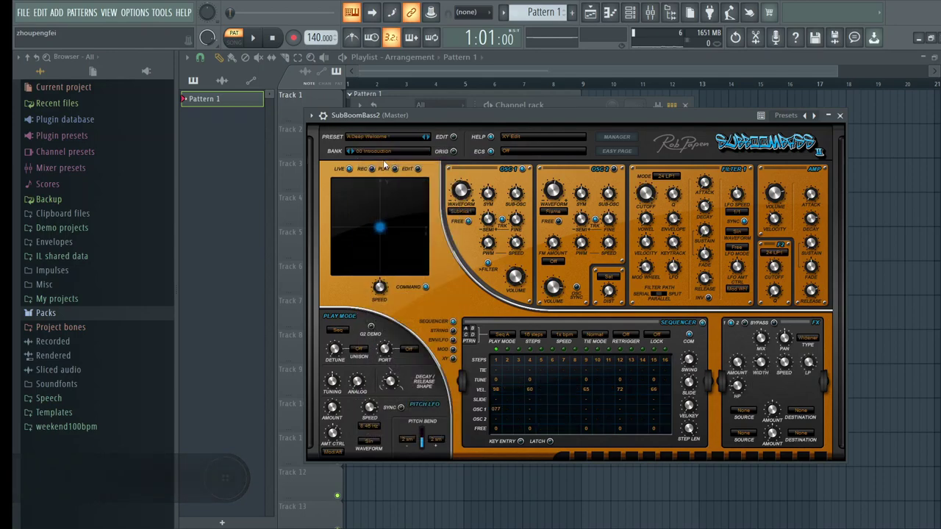
{"action": "left_click", "coordinate": [387, 142]}
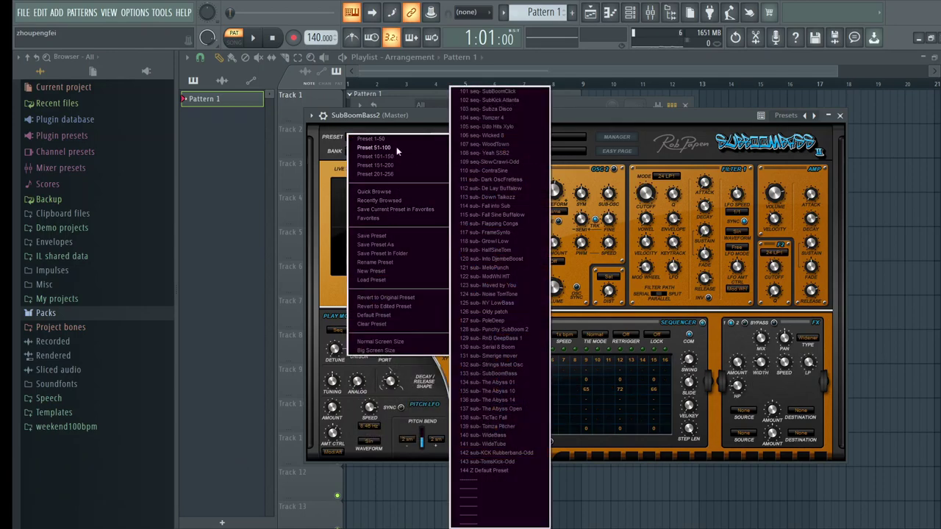
{"action": "mouse_move", "coordinate": [389, 159]}
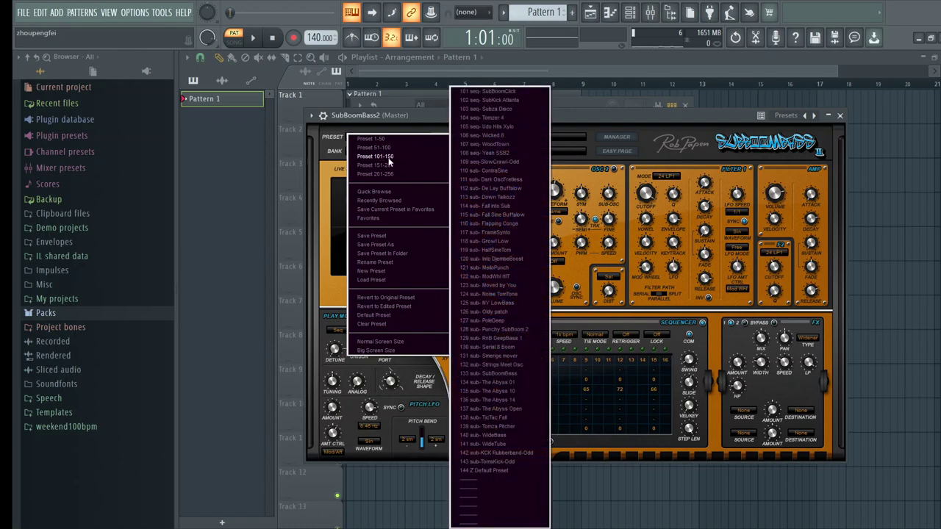
{"action": "left_click", "coordinate": [481, 181]}
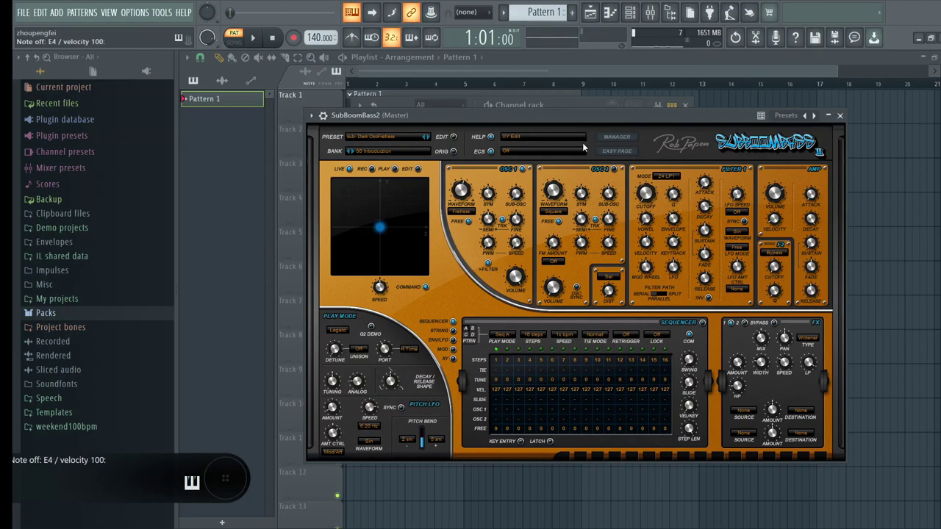
{"action": "left_click", "coordinate": [575, 104]}
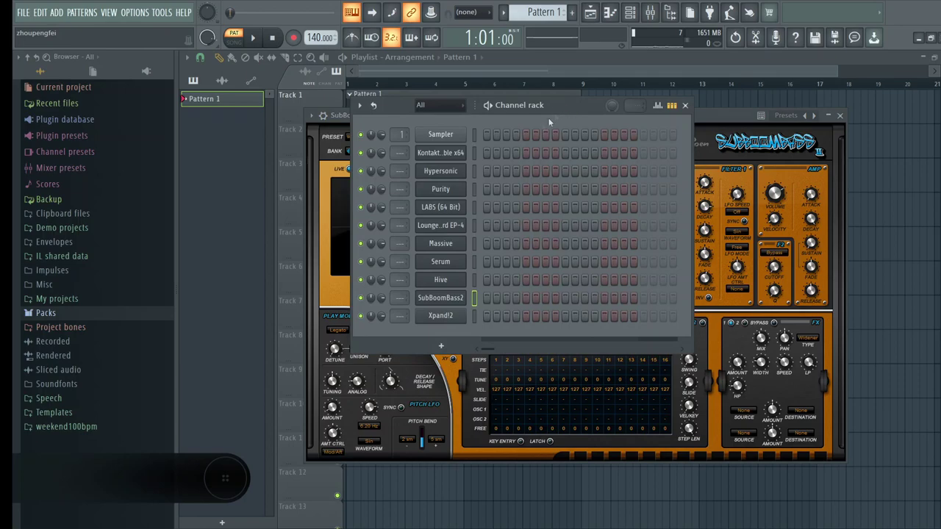
Step: Open Hive and browse to the Perimeter Sound – Digitized preset folder
{"action": "left_click", "coordinate": [440, 280]}
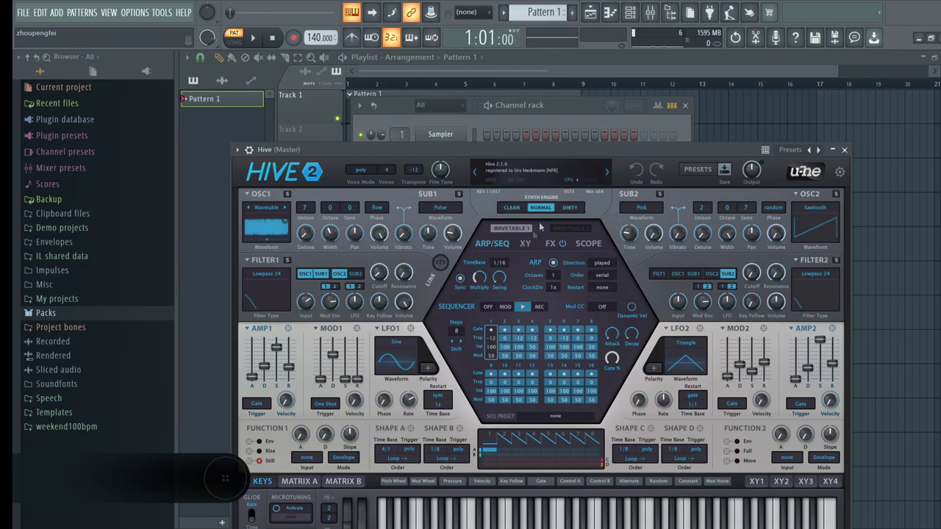
{"action": "left_click_drag", "start_coordinate": [520, 145], "coordinate": [541, 111]}
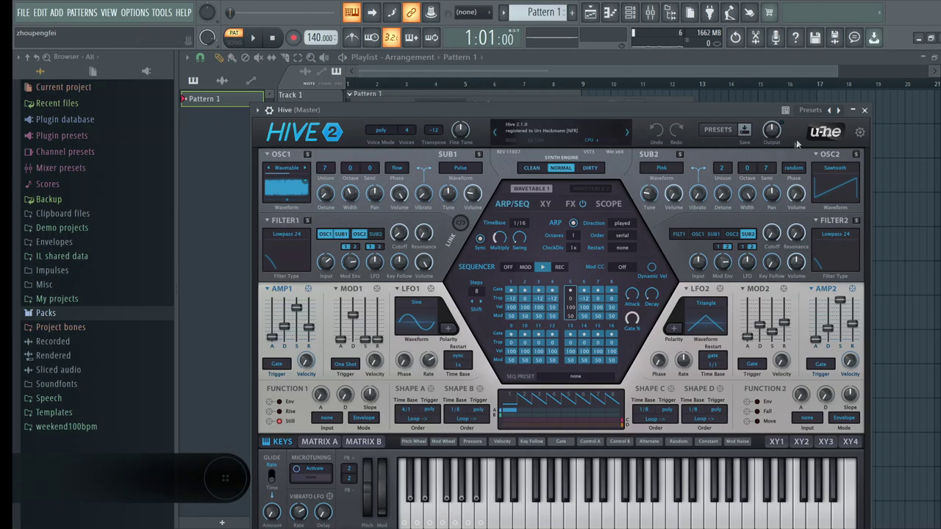
{"action": "left_click", "coordinate": [717, 130]}
{"action": "scroll", "coordinate": [326, 266], "scroll_direction": "down", "scroll_amount": 2}
{"action": "scroll", "coordinate": [327, 265], "scroll_direction": "down", "scroll_amount": 7}
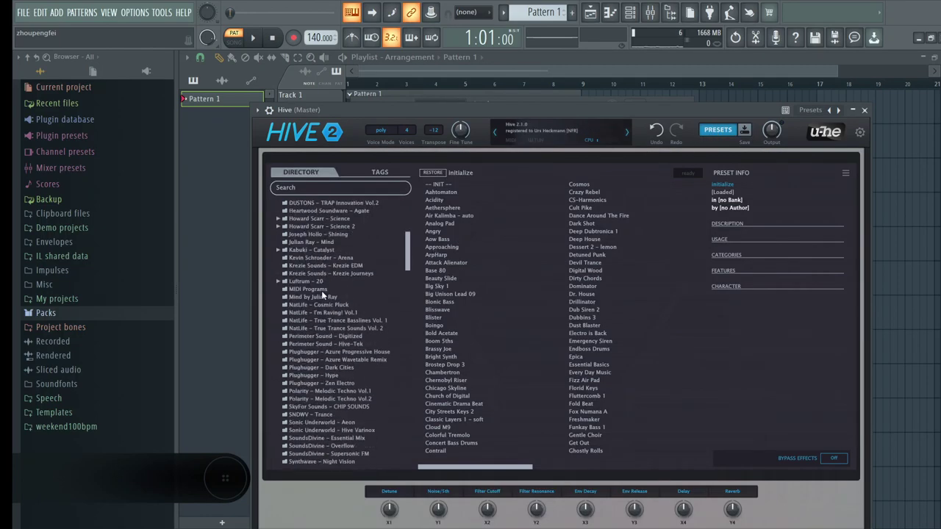
{"action": "left_click", "coordinate": [323, 336]}
Step: Audition BASS – Rownd, Chayne and Radiation, settle on KEYS – Clearing, and close Hive
{"action": "left_click", "coordinate": [459, 239]}
{"action": "left_click", "coordinate": [456, 191]}
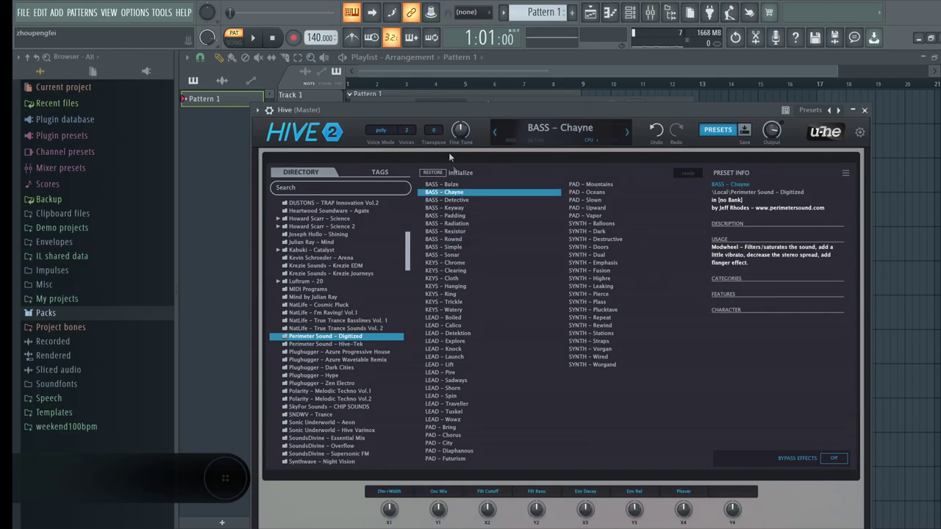
{"action": "left_click_drag", "start_coordinate": [436, 111], "coordinate": [422, 117]}
{"action": "key", "text": "space"}
{"action": "left_click", "coordinate": [451, 229]}
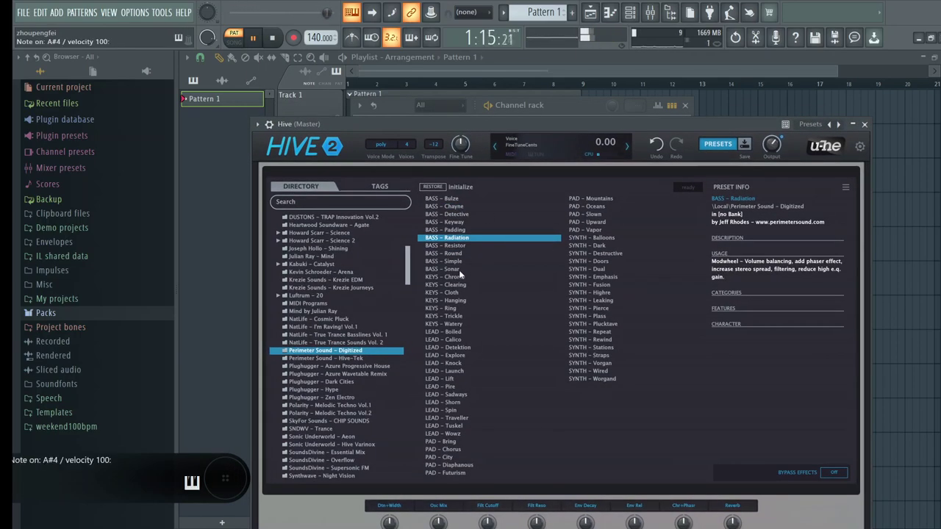
{"action": "left_click", "coordinate": [445, 284]}
{"action": "left_click_drag", "start_coordinate": [456, 122], "coordinate": [472, 120]}
{"action": "key", "text": "space"}
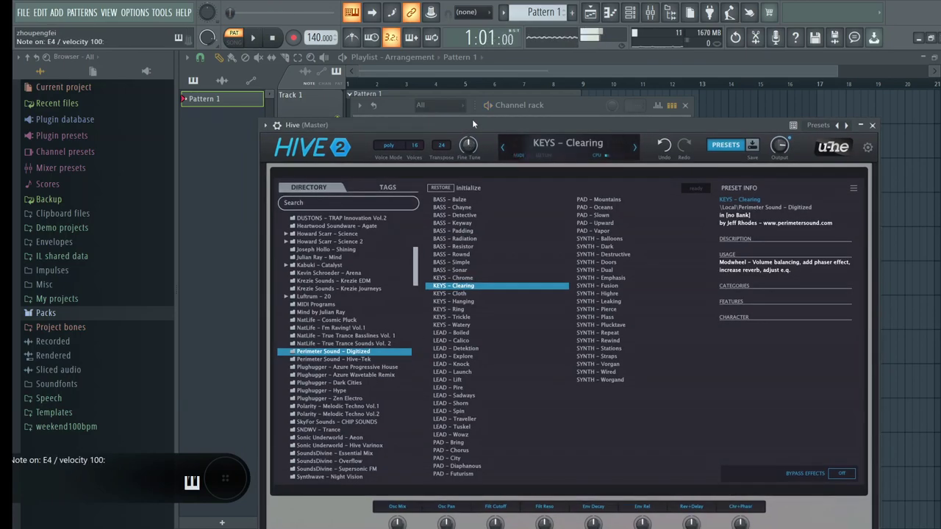
{"action": "key", "text": "c"}
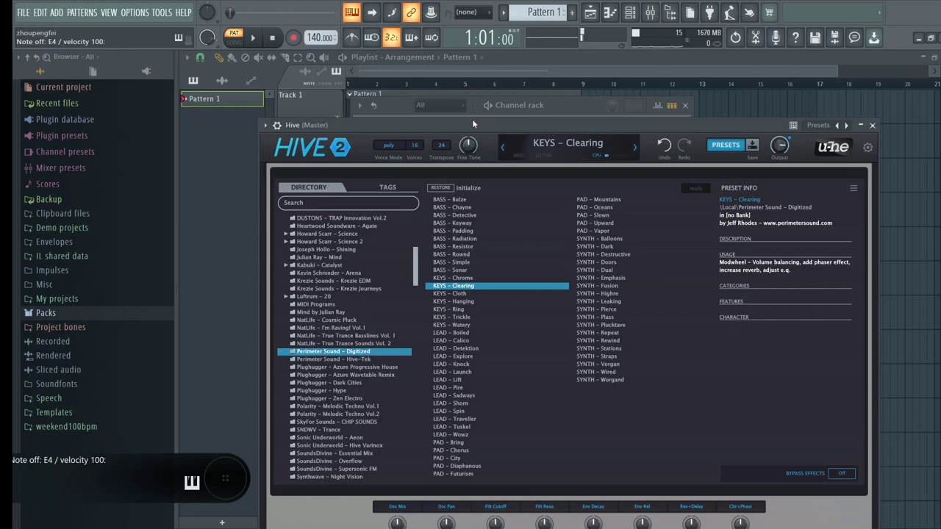
{"action": "left_click", "coordinate": [872, 125]}
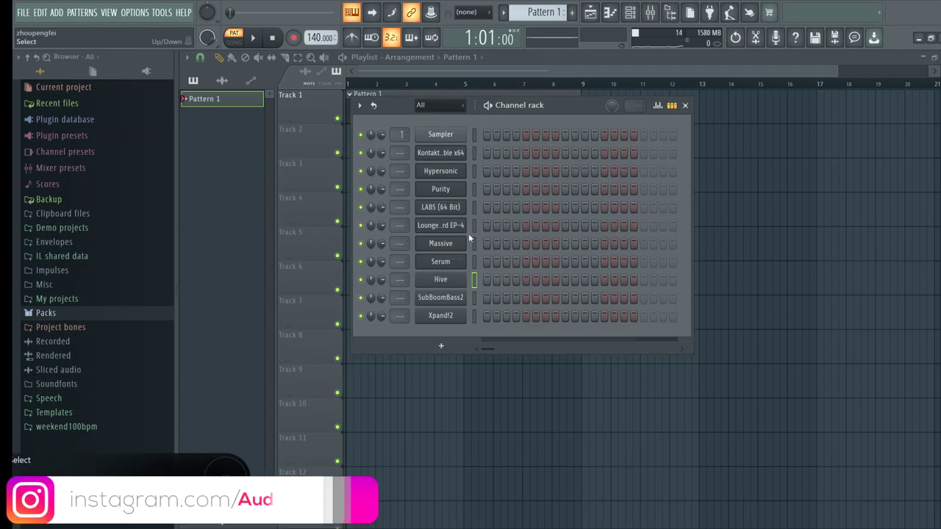
Step: Open Serum from the channel rack and move its Init-patch window slightly right
{"action": "left_click", "coordinate": [440, 264]}
{"action": "left_click_drag", "start_coordinate": [474, 136], "coordinate": [517, 127]}
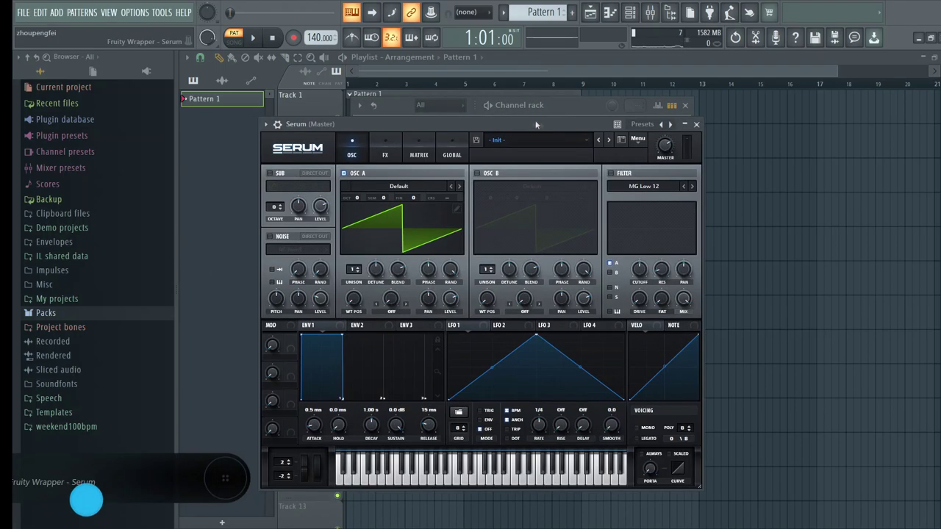
Step: Load the Key-02_glass eyes preset from Serum's preset list
{"action": "left_click", "coordinate": [586, 140]}
{"action": "mouse_move", "coordinate": [530, 259]}
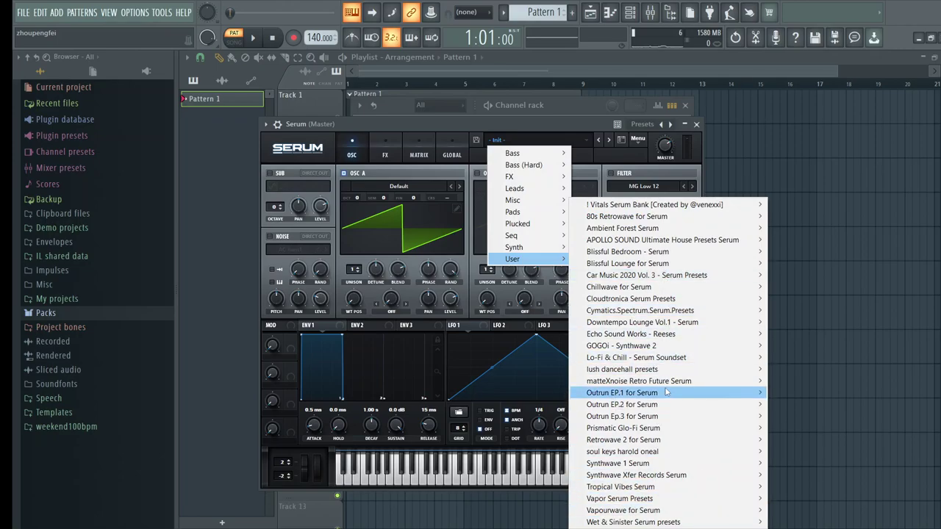
{"action": "mouse_move", "coordinate": [668, 392]}
{"action": "mouse_move", "coordinate": [664, 276]}
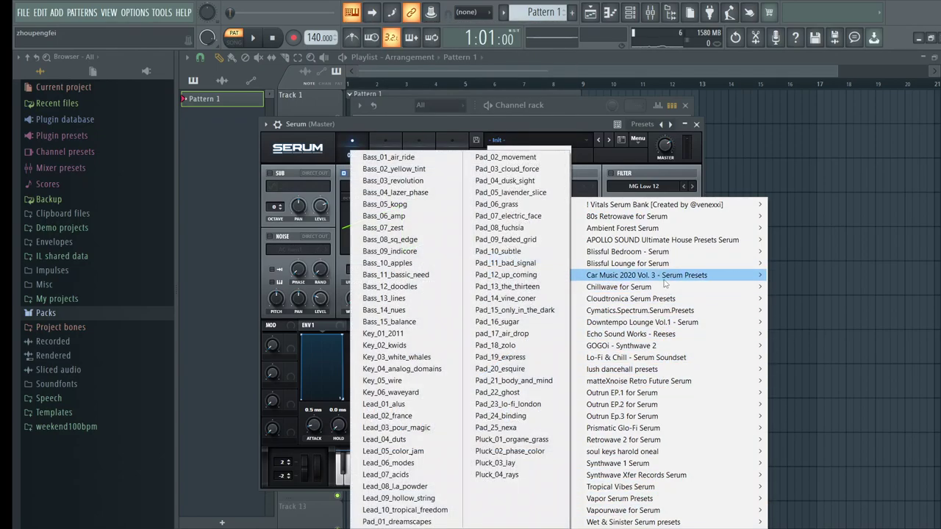
{"action": "mouse_move", "coordinate": [631, 218]}
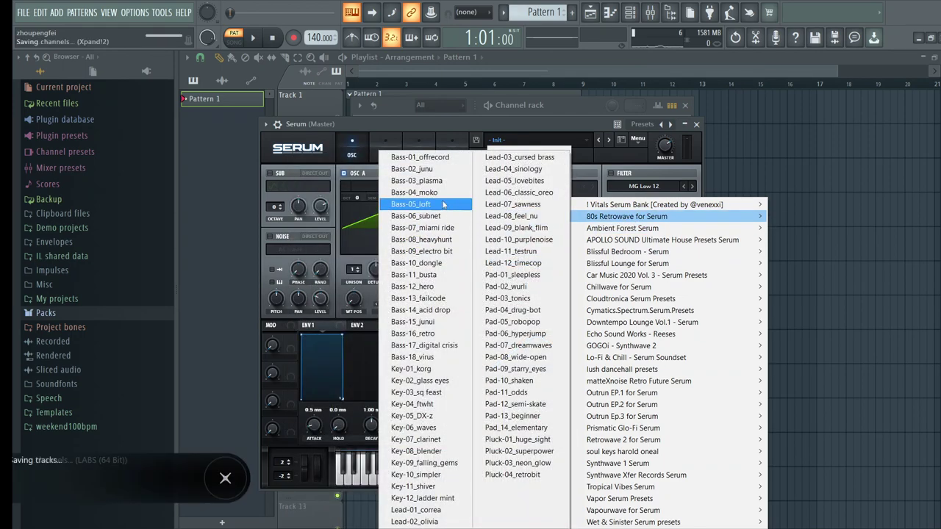
{"action": "left_click", "coordinate": [424, 381]}
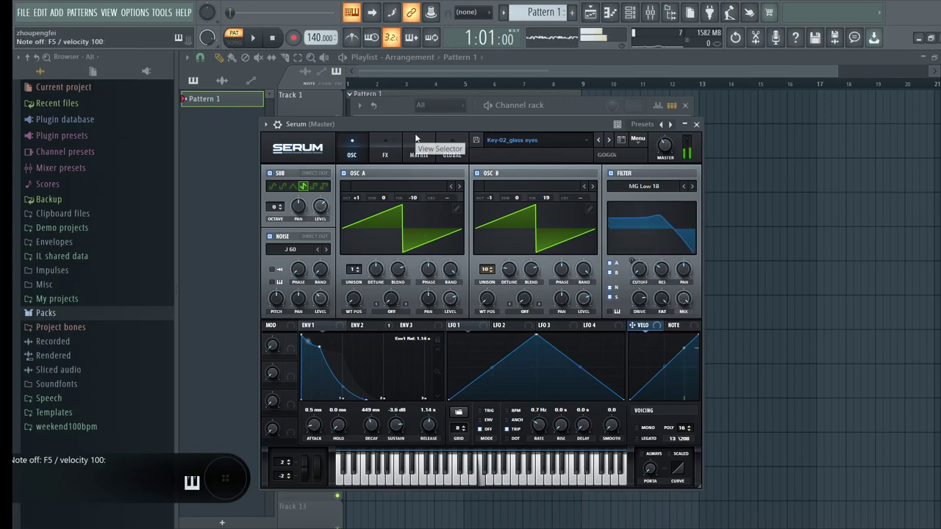
Step: Step through Serum presets via Key-05_DX-z to Key-06_waves
{"action": "left_click", "coordinate": [608, 139]}
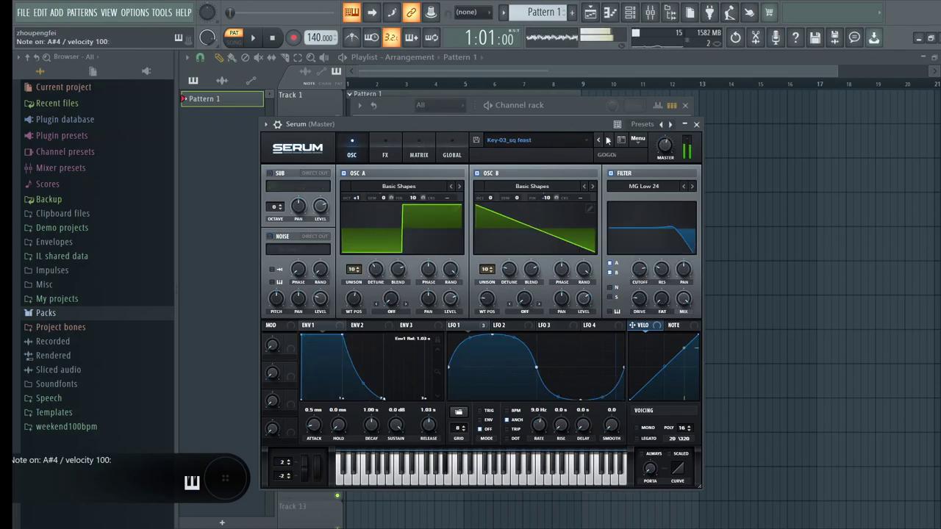
{"action": "left_click", "coordinate": [609, 140]}
{"action": "left_click", "coordinate": [610, 140]}
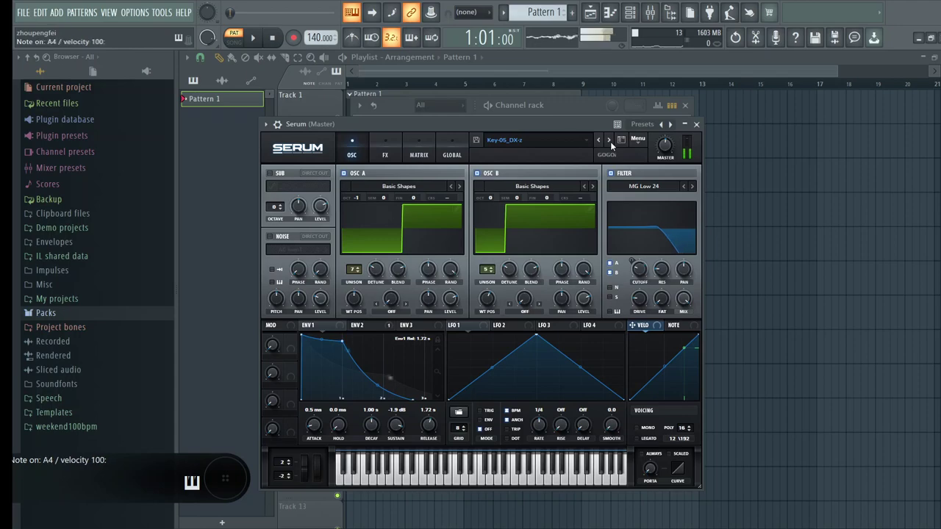
{"action": "left_click", "coordinate": [608, 140]}
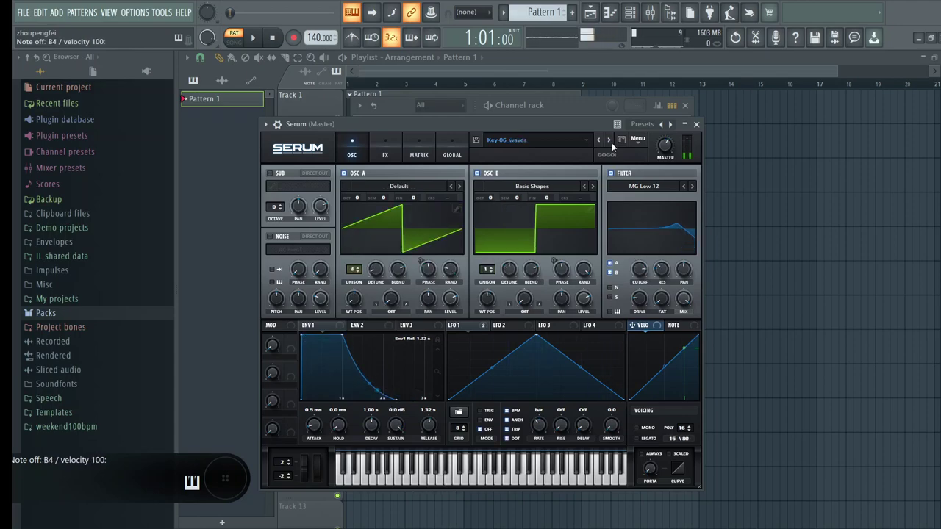
{"action": "left_click", "coordinate": [277, 125]}
{"action": "left_click_drag", "start_coordinate": [612, 145], "coordinate": [612, 145]}
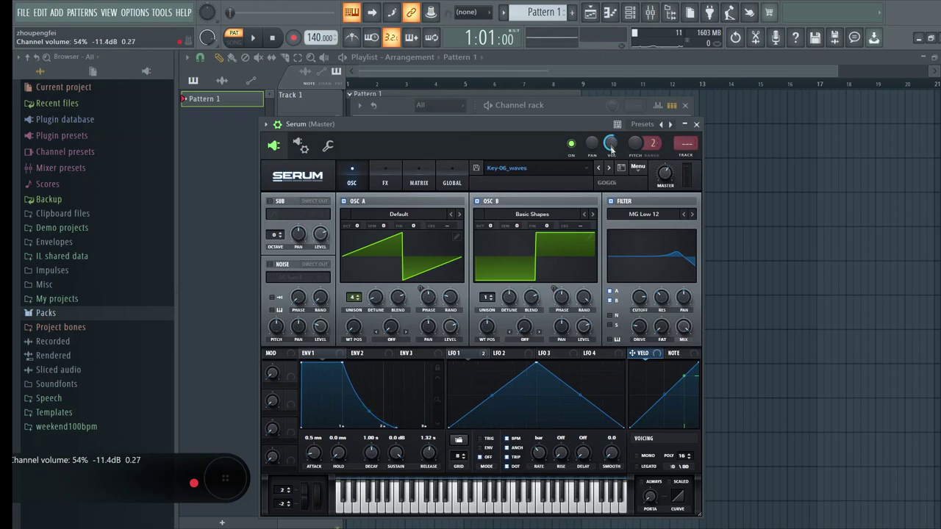
{"action": "left_click", "coordinate": [570, 176]}
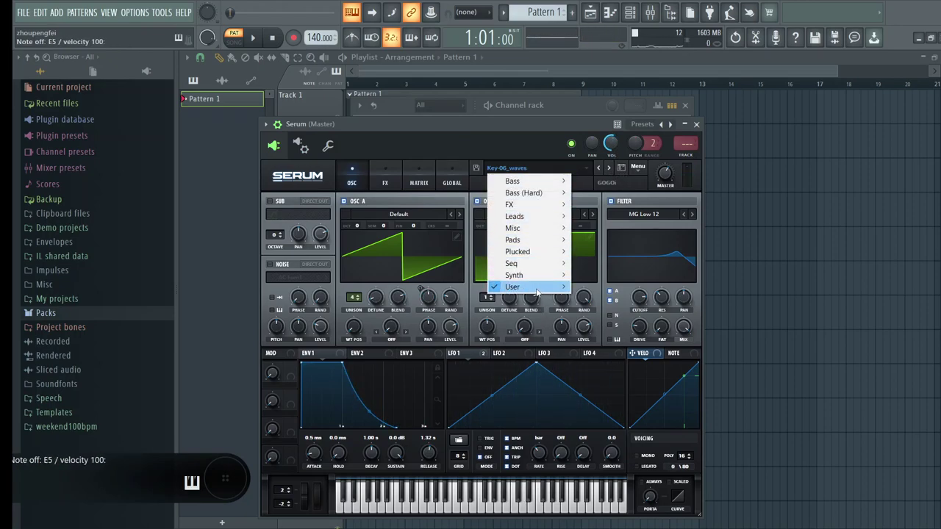
{"action": "mouse_move", "coordinate": [537, 292]}
{"action": "mouse_move", "coordinate": [636, 241]}
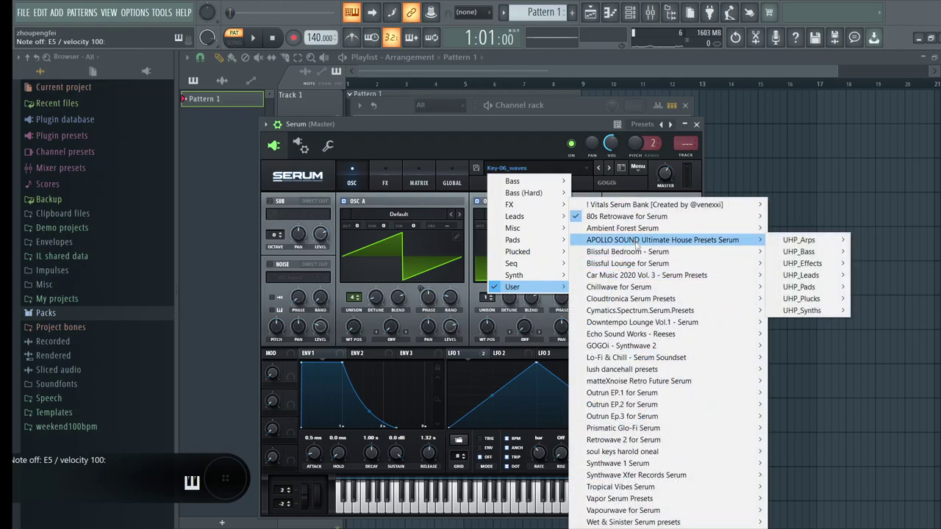
{"action": "mouse_move", "coordinate": [632, 263]}
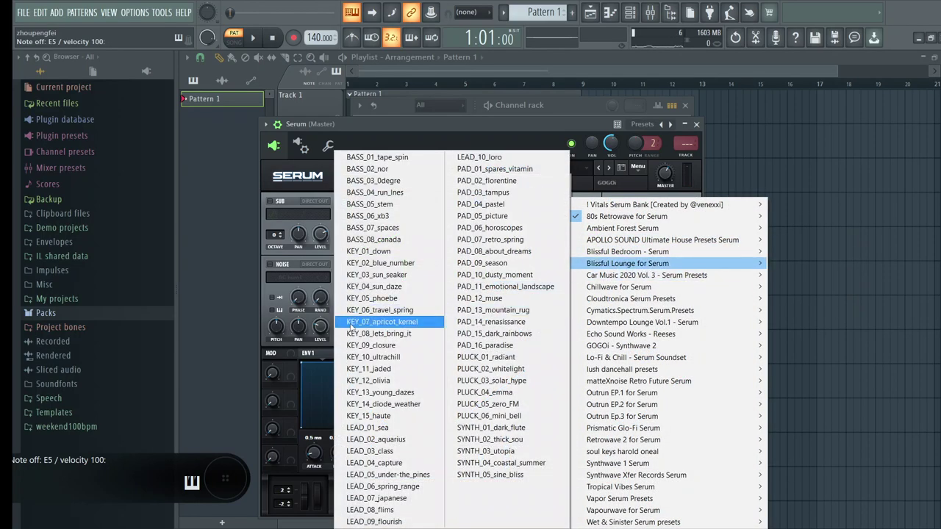
{"action": "left_click", "coordinate": [371, 298]}
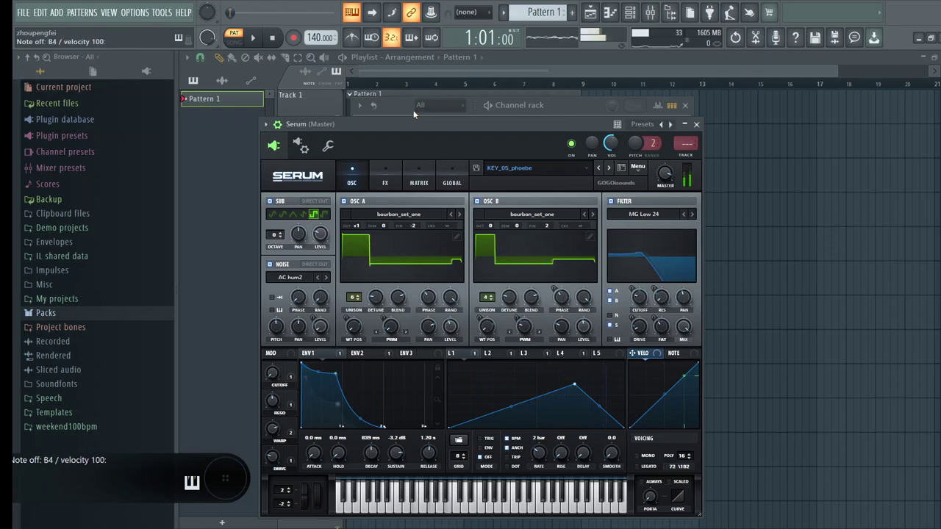
Step: Close Serum, open Massive, and view then dismiss its about and credits panel
{"action": "left_click", "coordinate": [697, 125]}
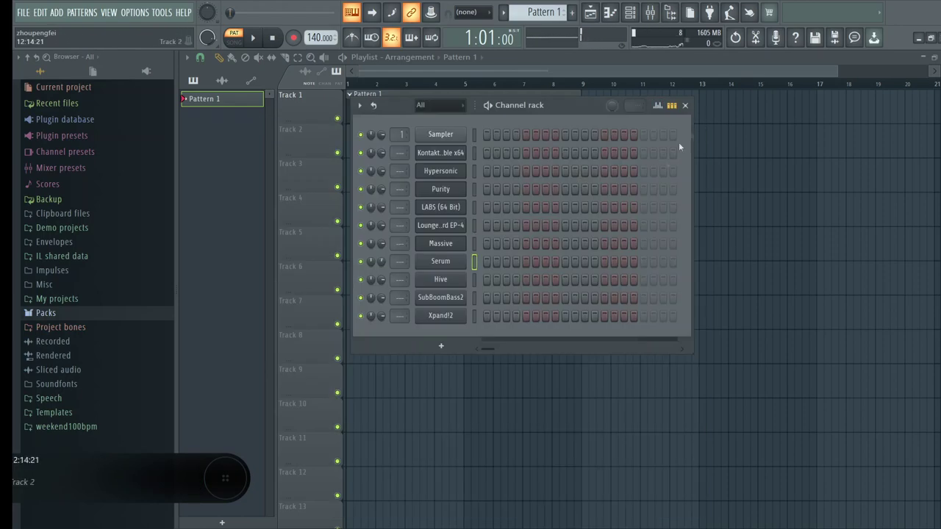
{"action": "left_click", "coordinate": [441, 244]}
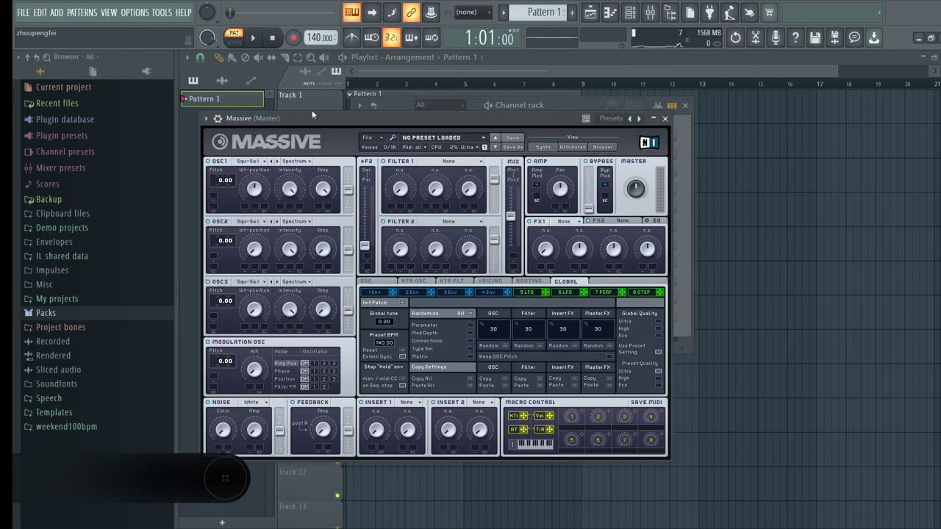
{"action": "left_click", "coordinate": [218, 118]}
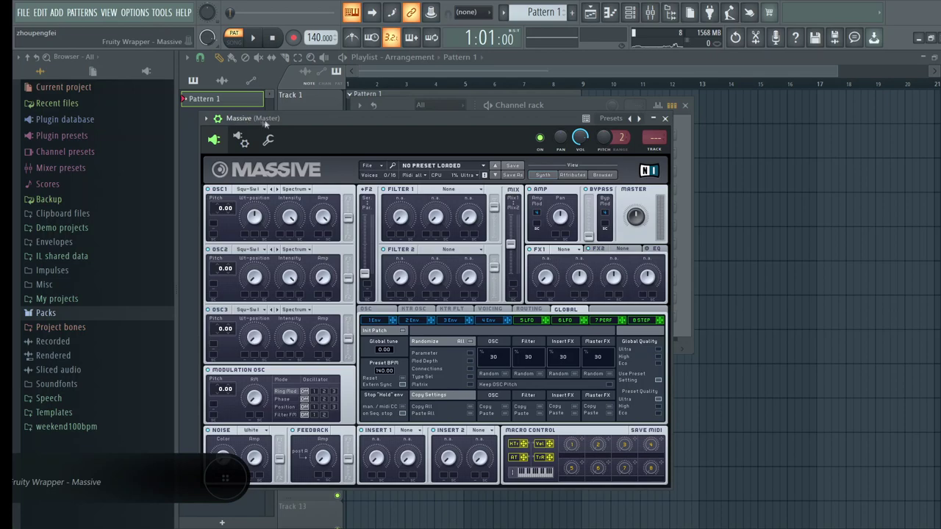
{"action": "left_click", "coordinate": [645, 171]}
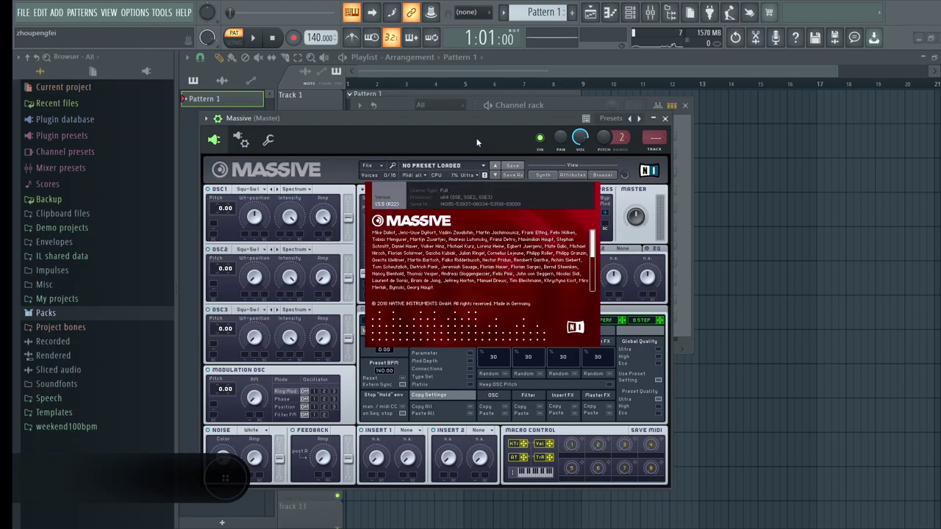
{"action": "left_click", "coordinate": [483, 244]}
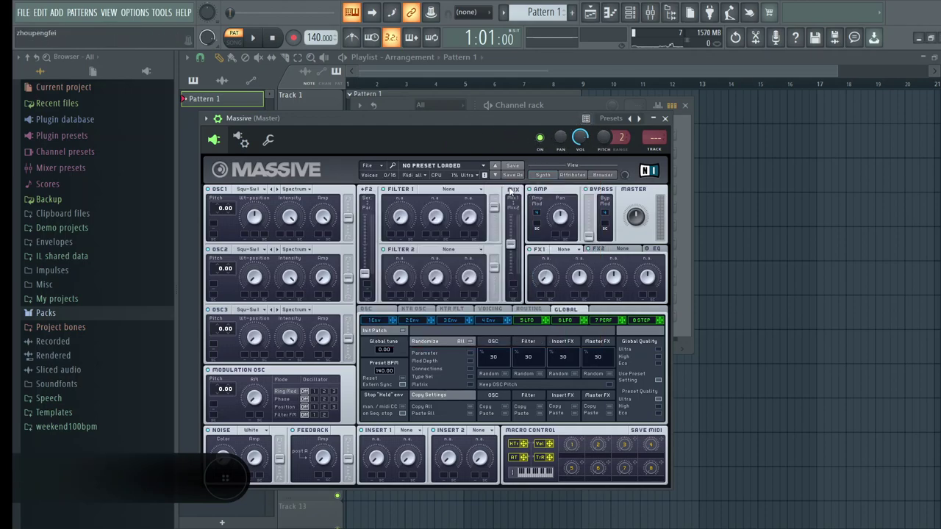
Step: Browse the Massive Exp. 2 sound bank in Massive's browser, then close Massive
{"action": "left_click", "coordinate": [603, 175]}
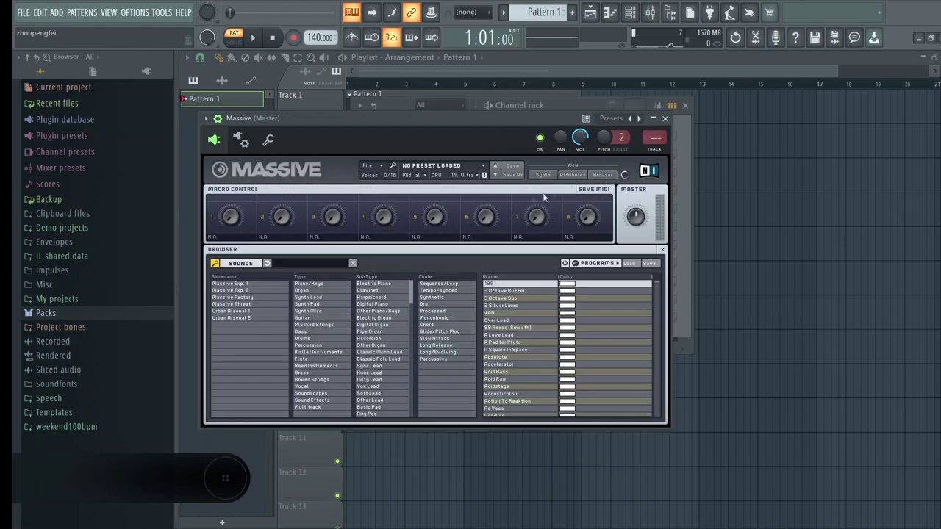
{"action": "left_click", "coordinate": [247, 292]}
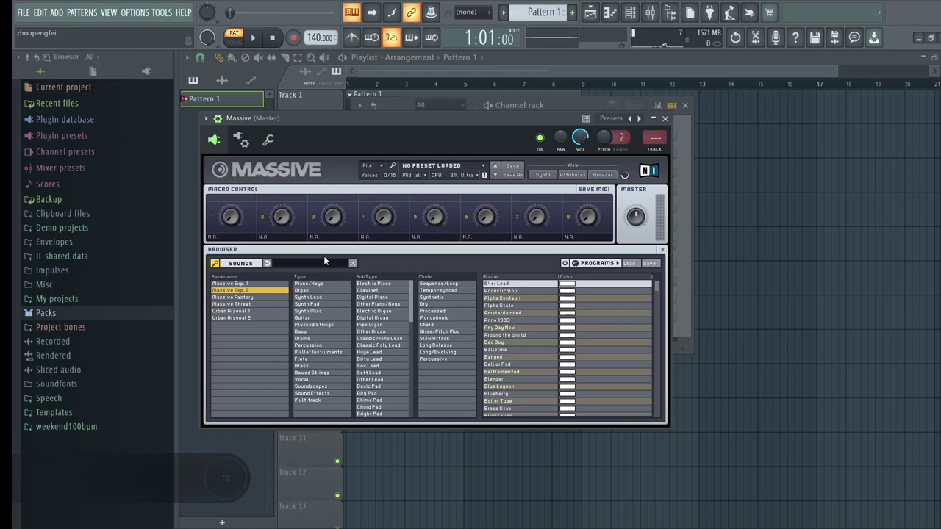
{"action": "left_click", "coordinate": [665, 119]}
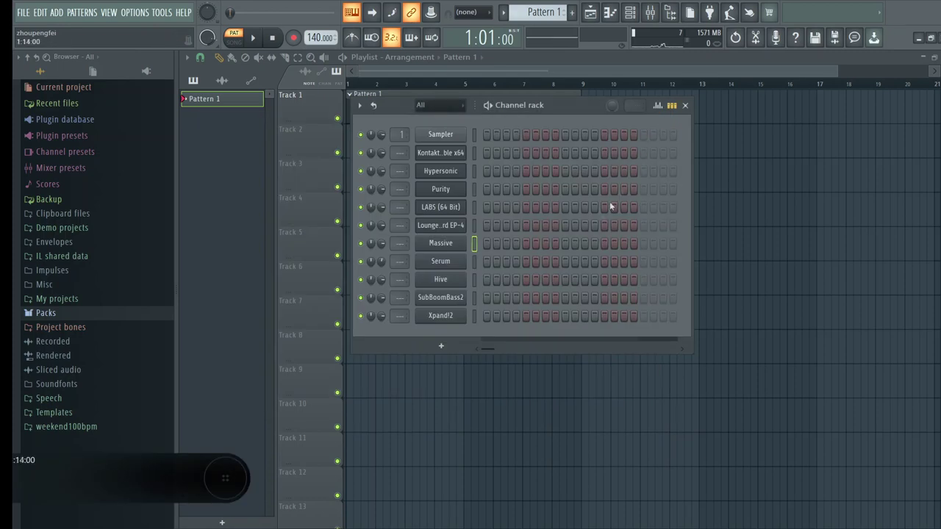
Step: Open Lounge Lizard EP-4 and browse its program and bank lists, trying the Electronica and Warped bank
{"action": "left_click", "coordinate": [442, 228]}
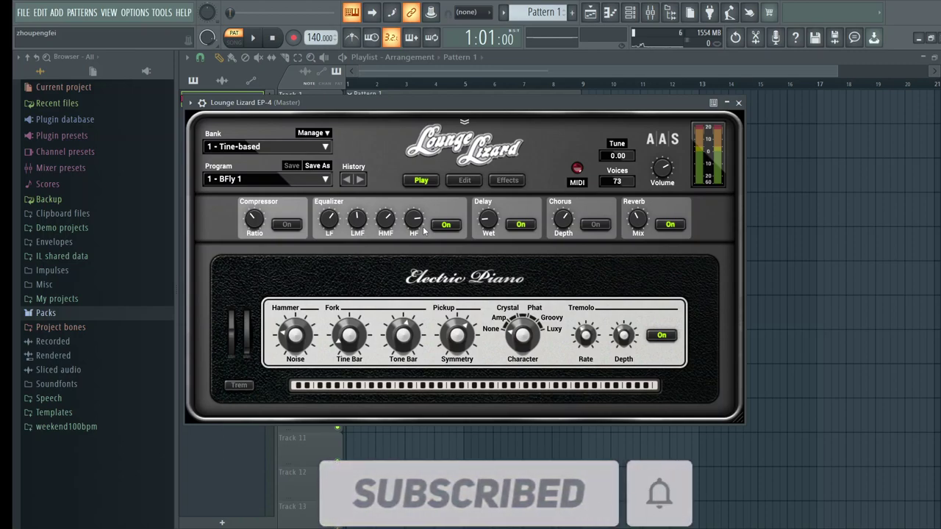
{"action": "left_click", "coordinate": [261, 179]}
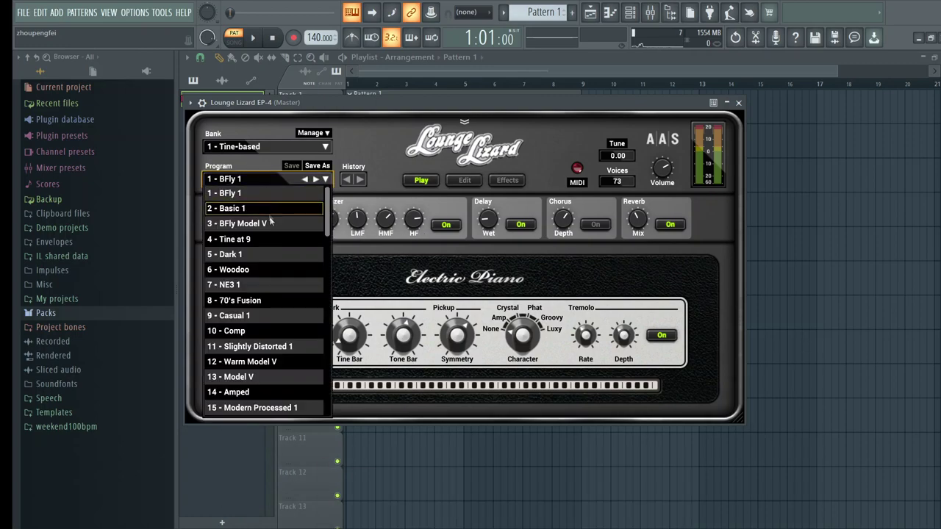
{"action": "left_click", "coordinate": [386, 146]}
{"action": "scroll", "coordinate": [313, 147], "scroll_direction": "down", "scroll_amount": 6}
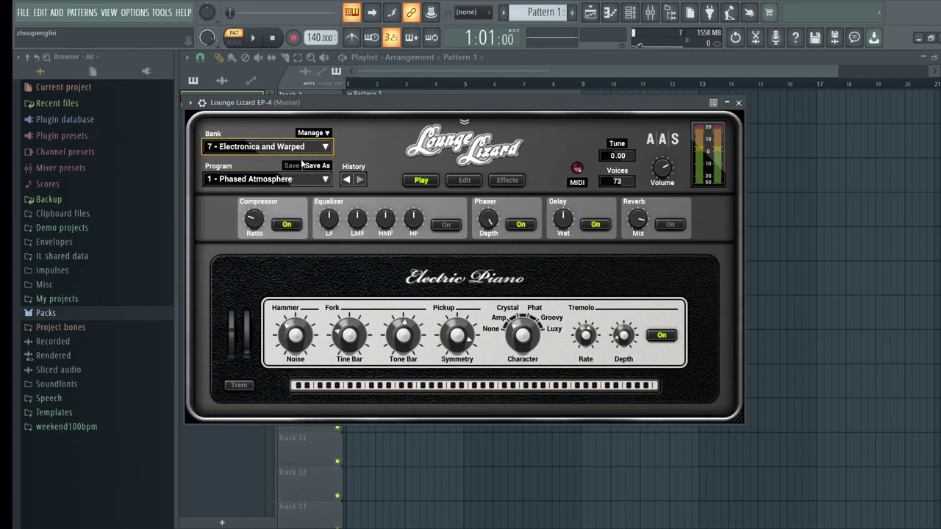
{"action": "left_click", "coordinate": [303, 147]}
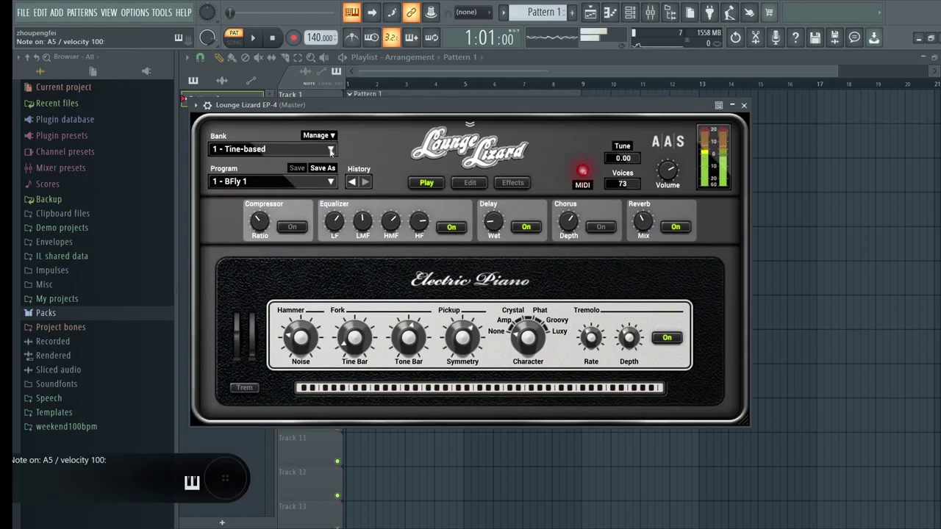
{"action": "scroll", "coordinate": [308, 183], "scroll_direction": "down", "scroll_amount": 2}
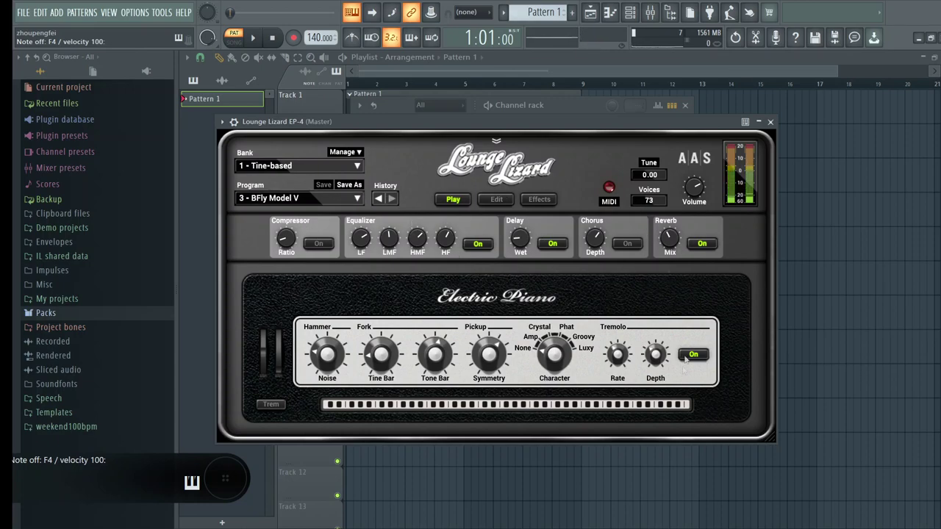
Step: Close Lounge Lizard, open LABS Tape Piano: Capstan Upright higher on screen and play a few notes
{"action": "left_click", "coordinate": [771, 121]}
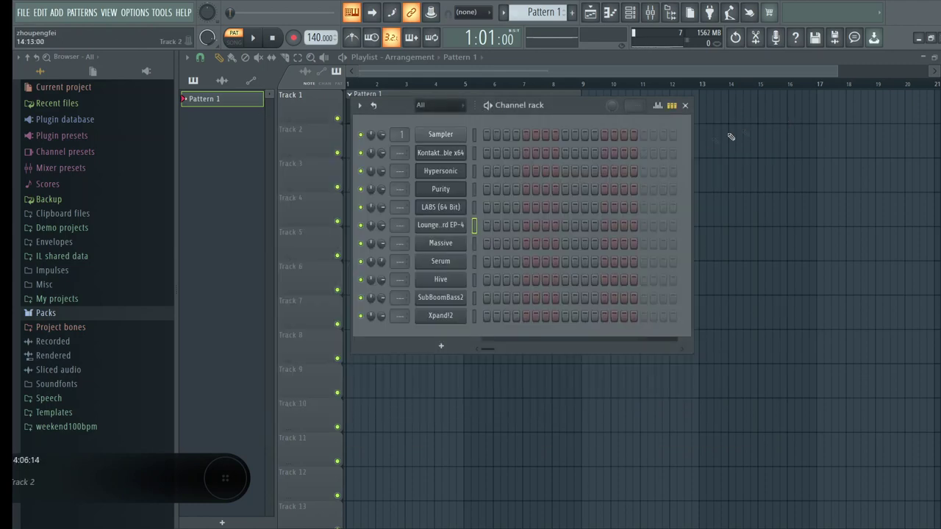
{"action": "left_click", "coordinate": [439, 208]}
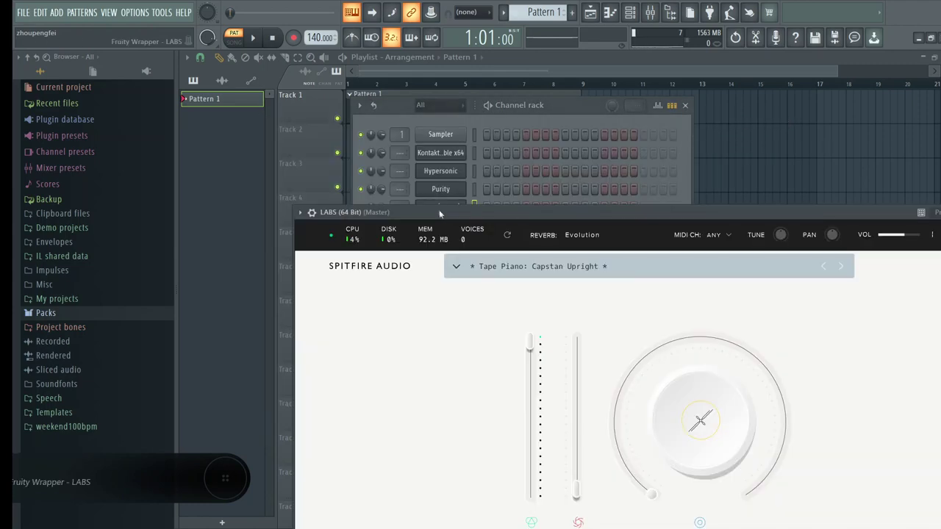
{"action": "left_click_drag", "start_coordinate": [503, 215], "coordinate": [397, 87]}
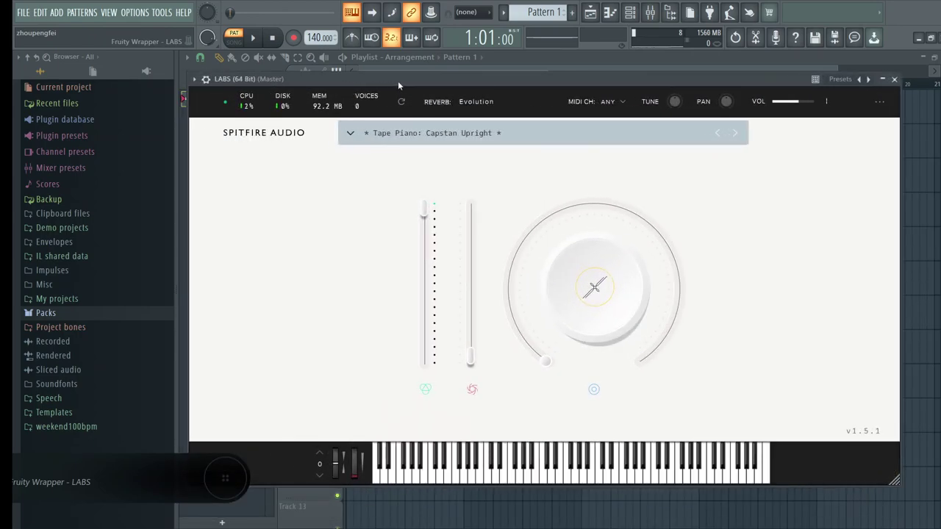
{"action": "key", "text": "q"}
{"action": "key", "text": "n"}
{"action": "key", "text": "b"}
{"action": "key", "text": "m"}
{"action": "key", "text": "n"}
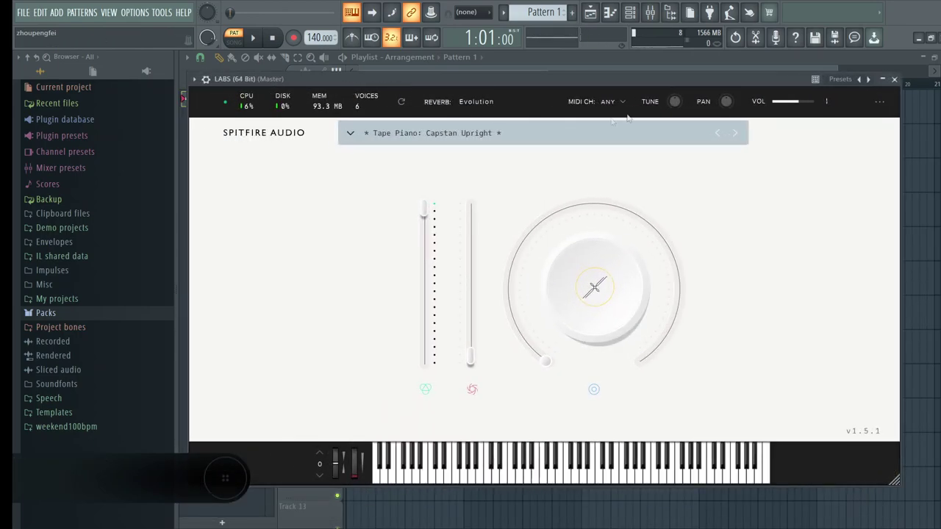
Step: Show LABS's channel settings, close and reopen LABS, then bring up the Windows Start menu
{"action": "left_click", "coordinate": [206, 78]}
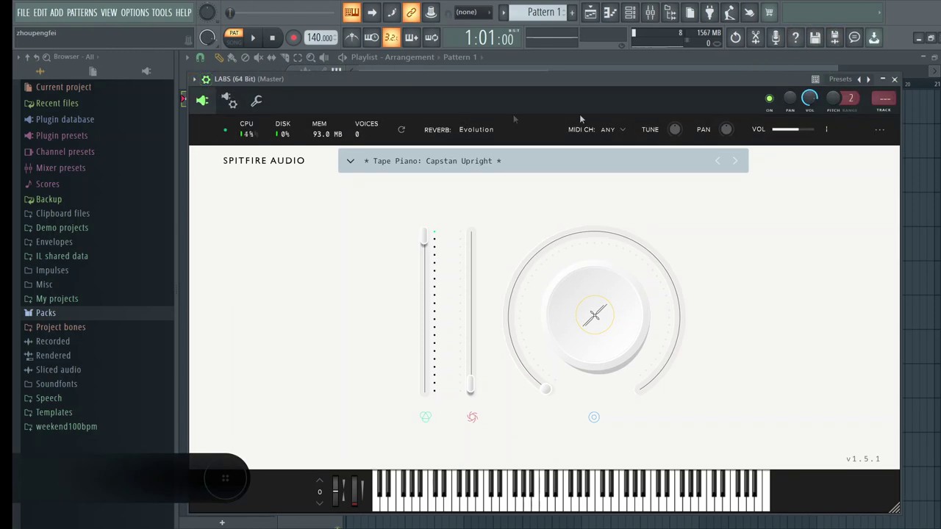
{"action": "left_click", "coordinate": [894, 78]}
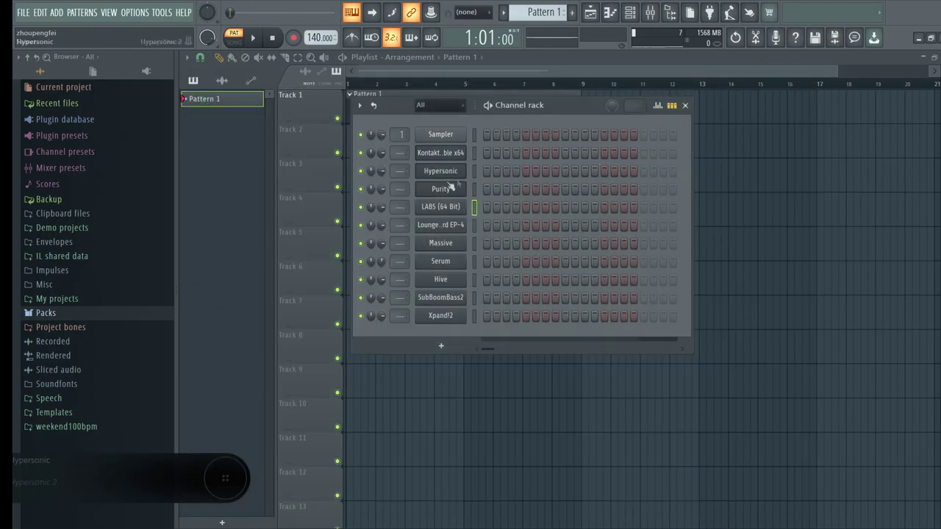
{"action": "left_click", "coordinate": [437, 208]}
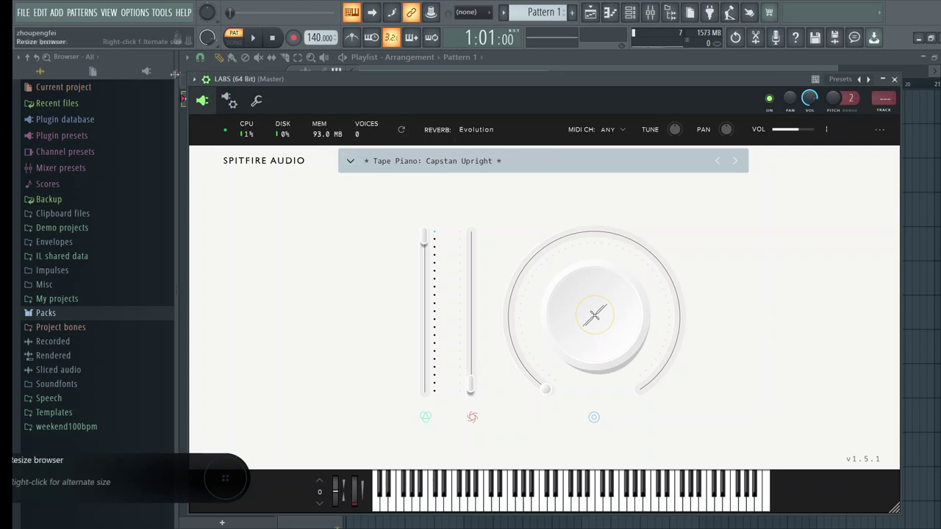
{"action": "key", "text": "super"}
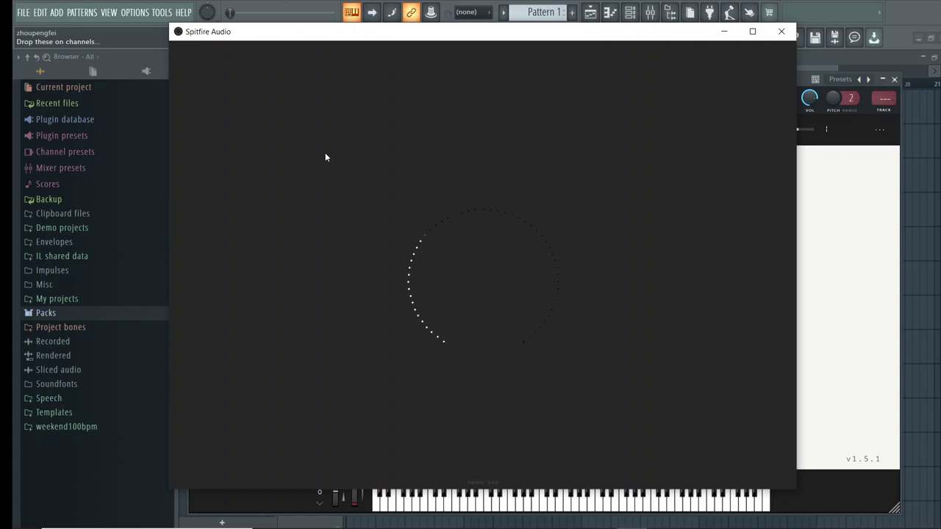
Step: Restore the loading Spitfire Audio app from the taskbar and minimize it to reveal LABS
{"action": "key", "text": "super"}
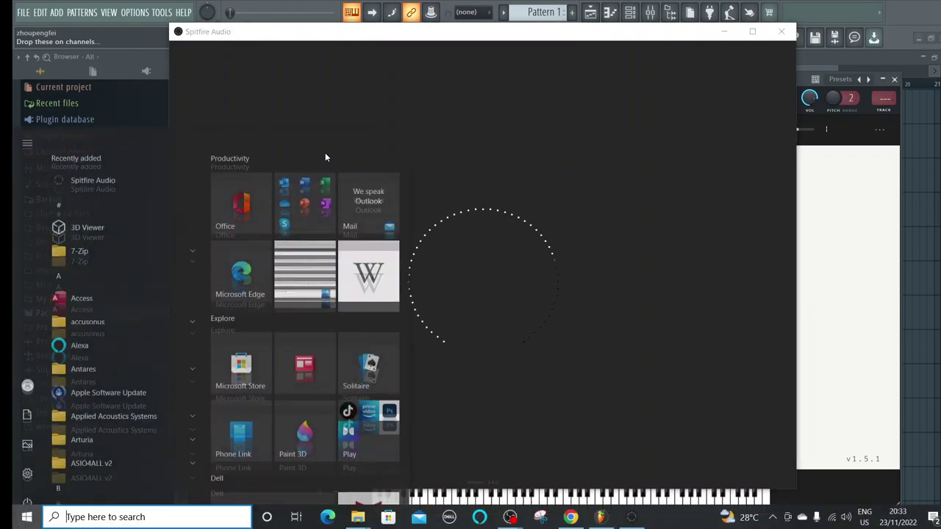
{"action": "left_click", "coordinate": [407, 98]}
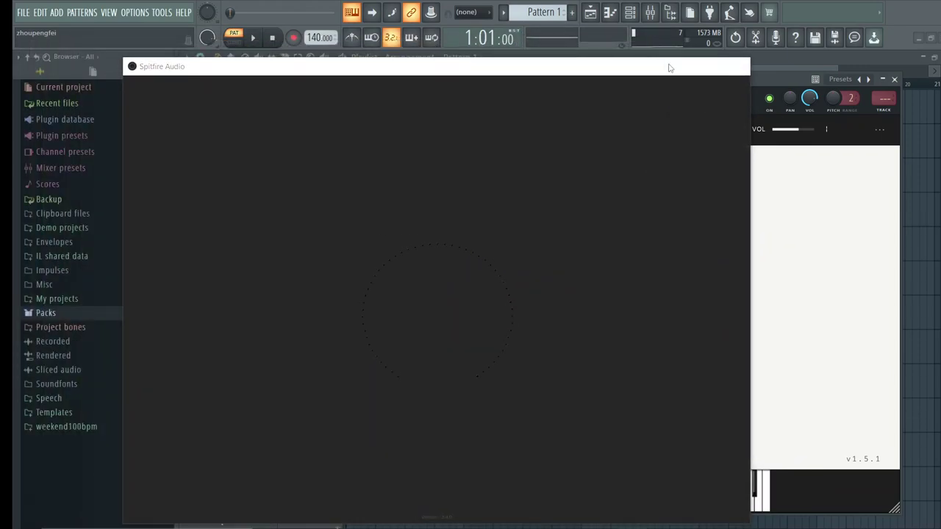
{"action": "key", "text": "super"}
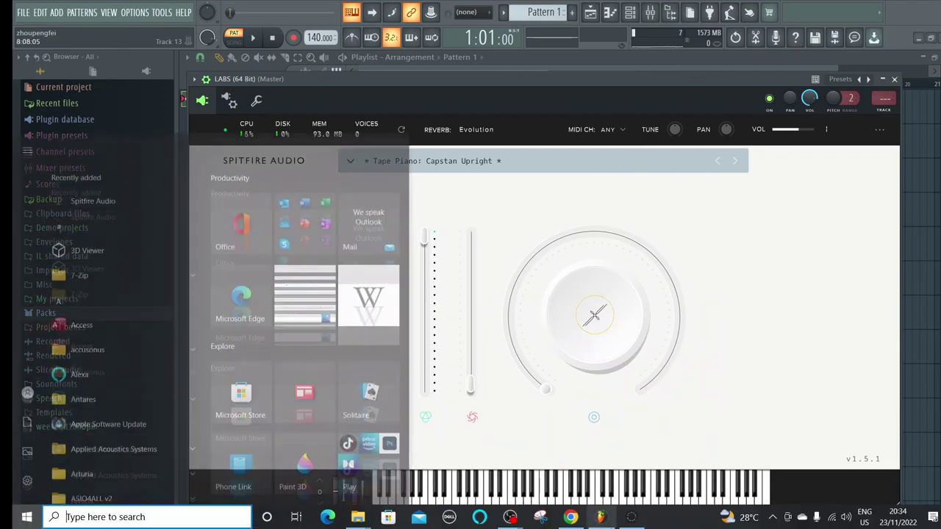
{"action": "left_click", "coordinate": [630, 449]}
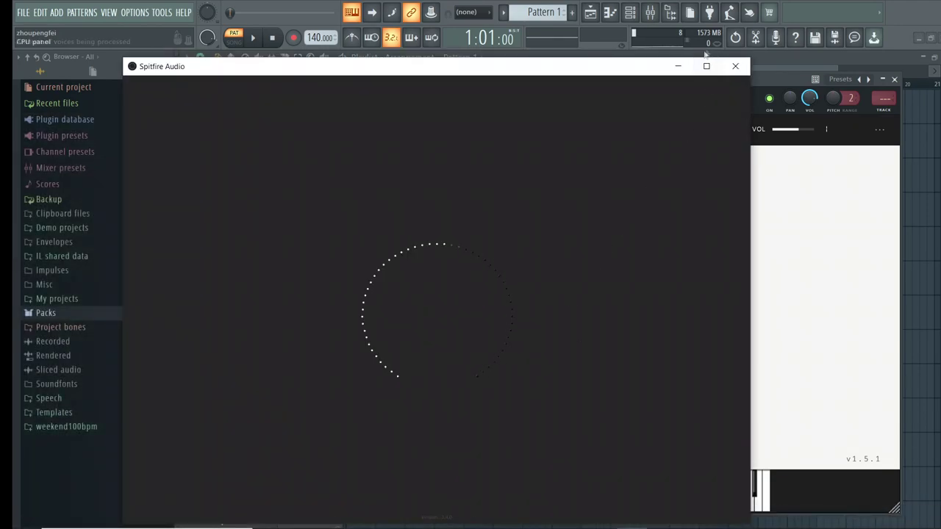
{"action": "left_click", "coordinate": [678, 66]}
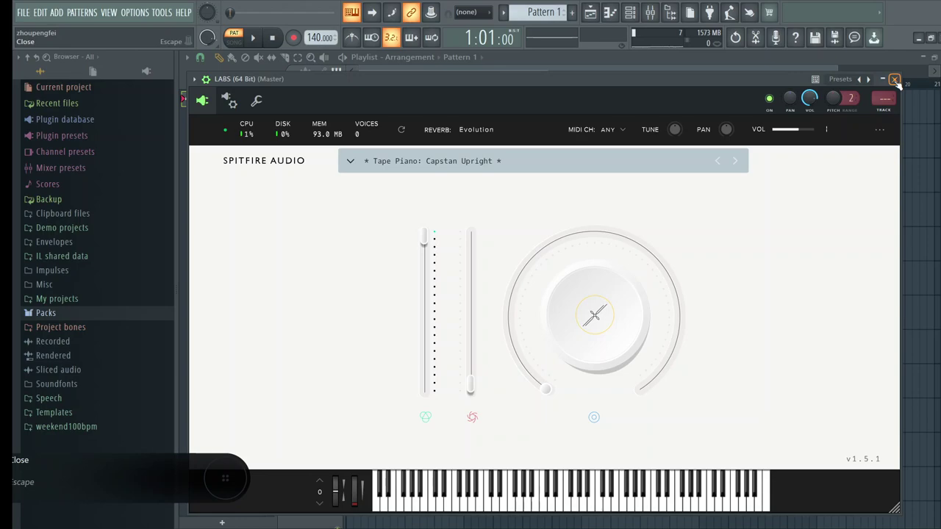
Step: Close LABS, open Purity and browse its Slow Synth preset category, then close Purity
{"action": "left_click", "coordinate": [894, 79]}
{"action": "left_click", "coordinate": [438, 190]}
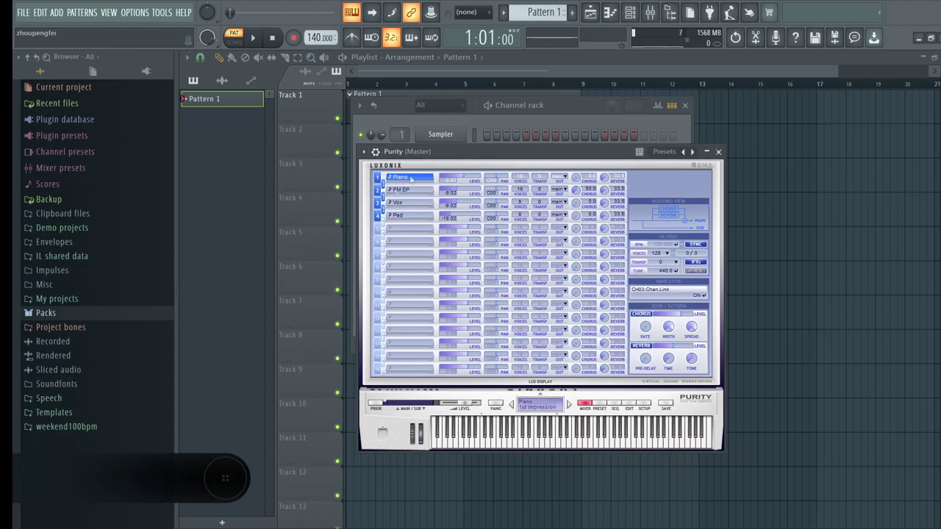
{"action": "left_click", "coordinate": [410, 152]}
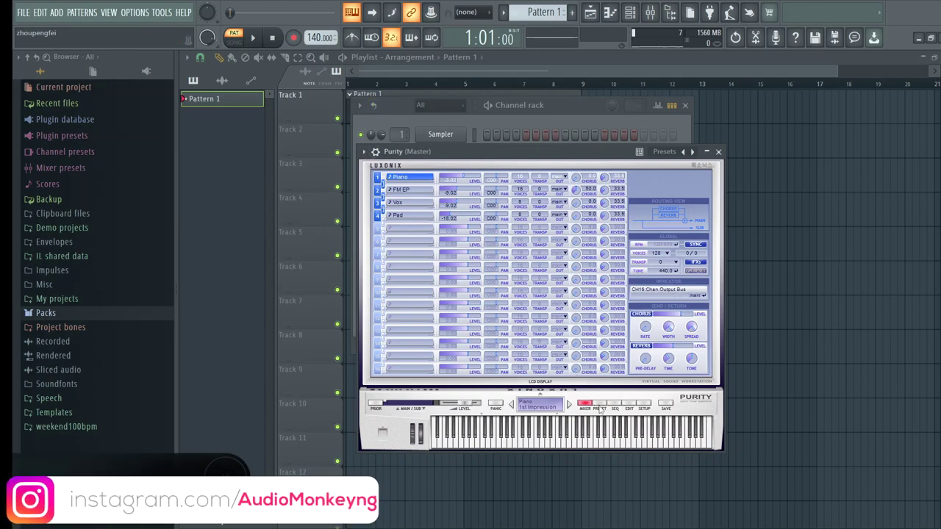
{"action": "left_click", "coordinate": [599, 408]}
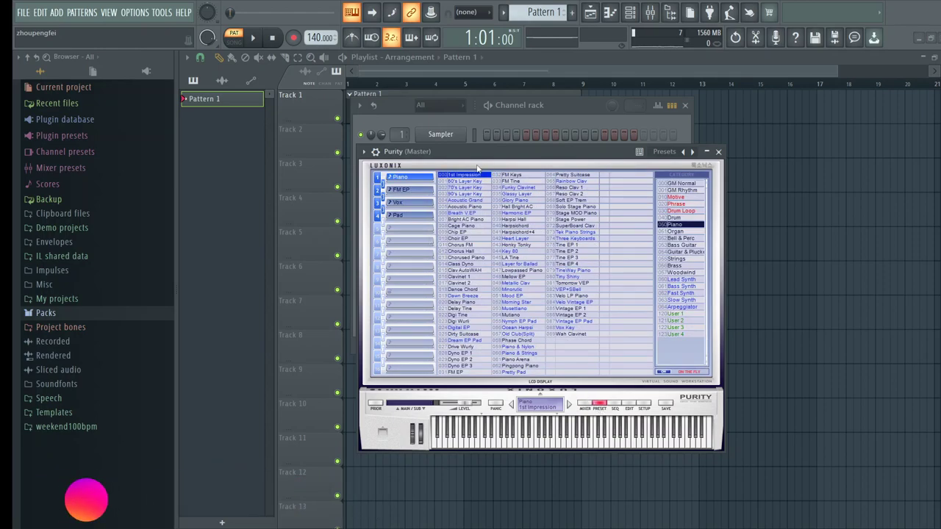
{"action": "left_click_drag", "start_coordinate": [498, 152], "coordinate": [515, 195]}
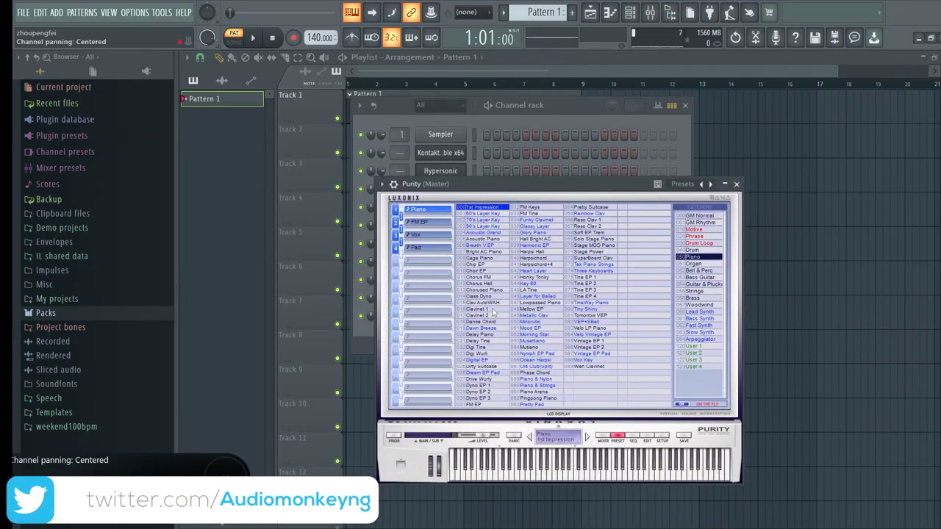
{"action": "left_click", "coordinate": [703, 332]}
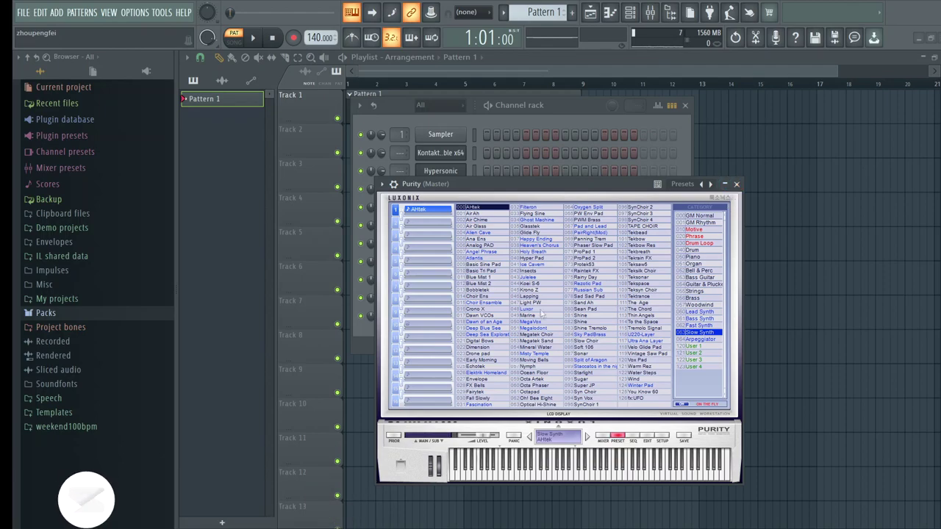
{"action": "left_click", "coordinate": [735, 183]}
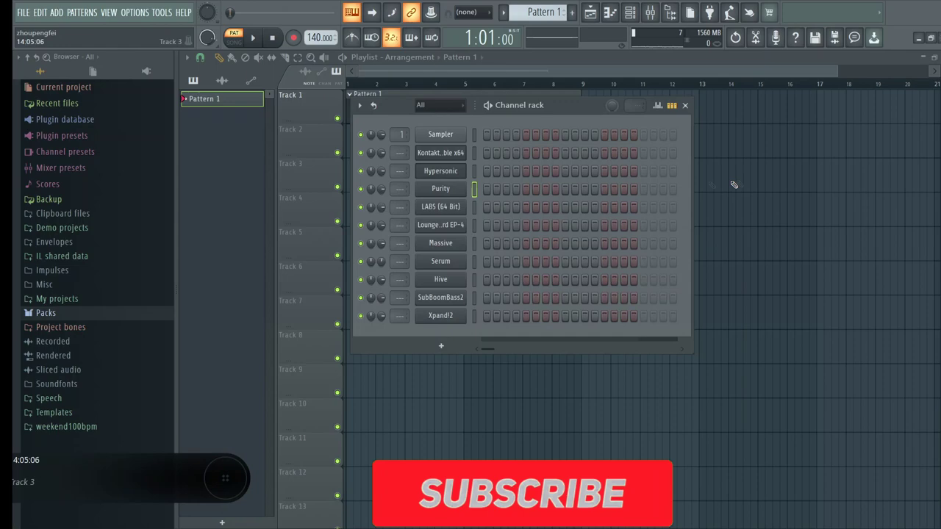
Step: Open Hypersonic and try Hard Grand XXL, Soft Grand XXL and Grand Piano 2 Natural presets
{"action": "left_click", "coordinate": [457, 173]}
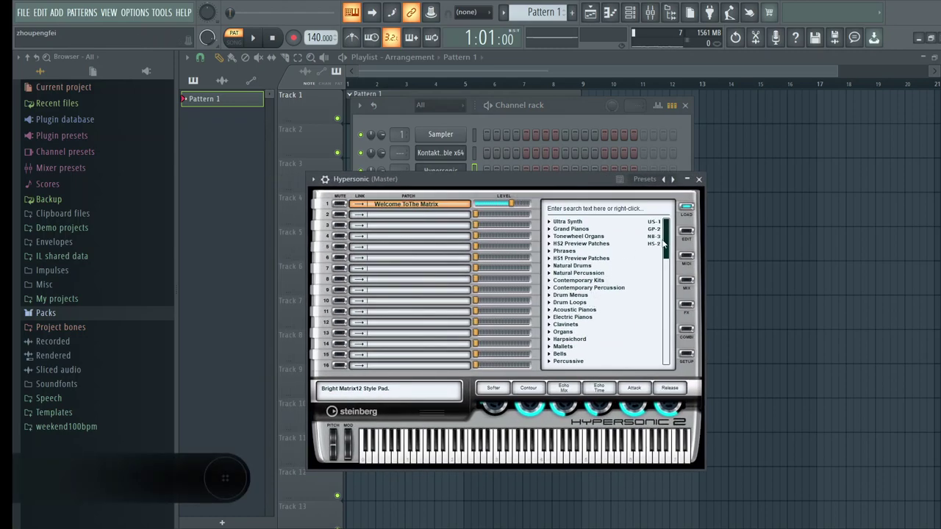
{"action": "left_click_drag", "start_coordinate": [665, 245], "coordinate": [664, 226]}
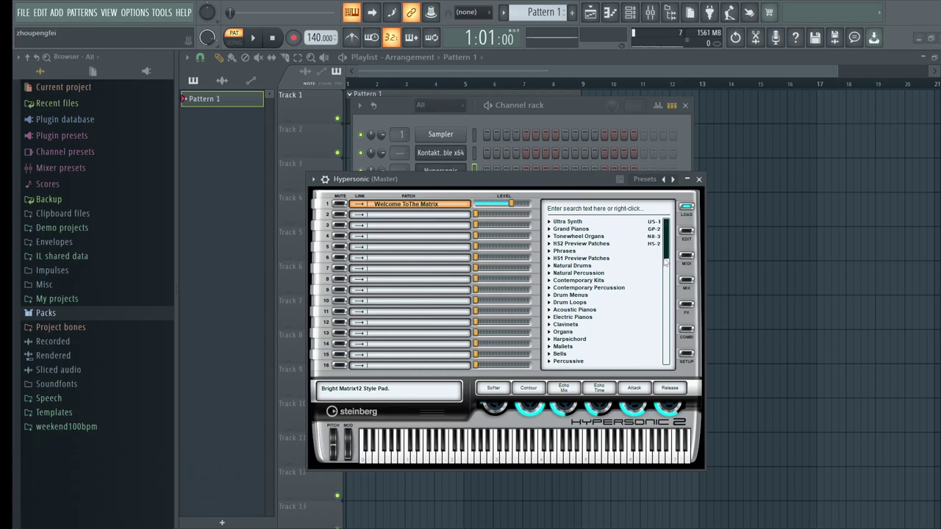
{"action": "mouse_move", "coordinate": [664, 260]}
{"action": "left_mouse_down"}
{"action": "mouse_move", "coordinate": [663, 288]}
{"action": "mouse_move", "coordinate": [652, 241]}
{"action": "mouse_move", "coordinate": [678, 287]}
{"action": "mouse_move", "coordinate": [671, 314]}
{"action": "mouse_move", "coordinate": [666, 268]}
{"action": "left_mouse_up"}
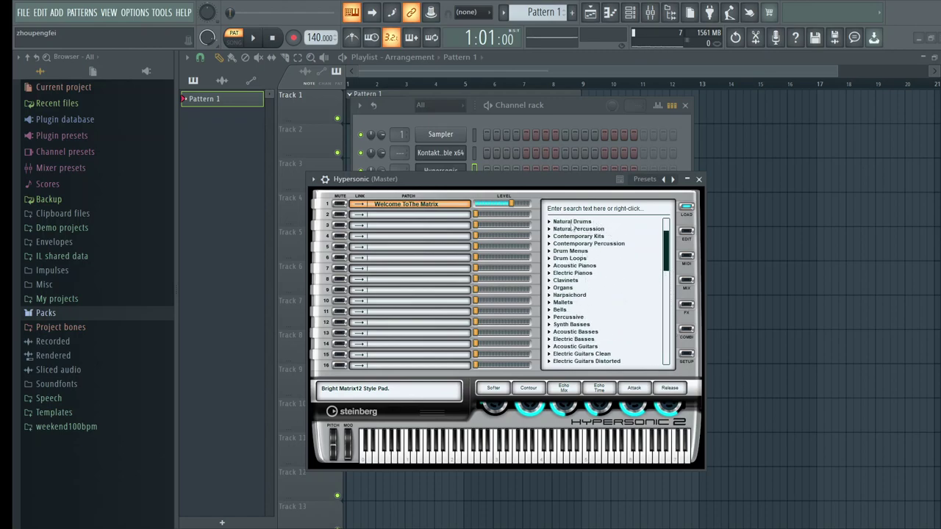
{"action": "left_click", "coordinate": [577, 266]}
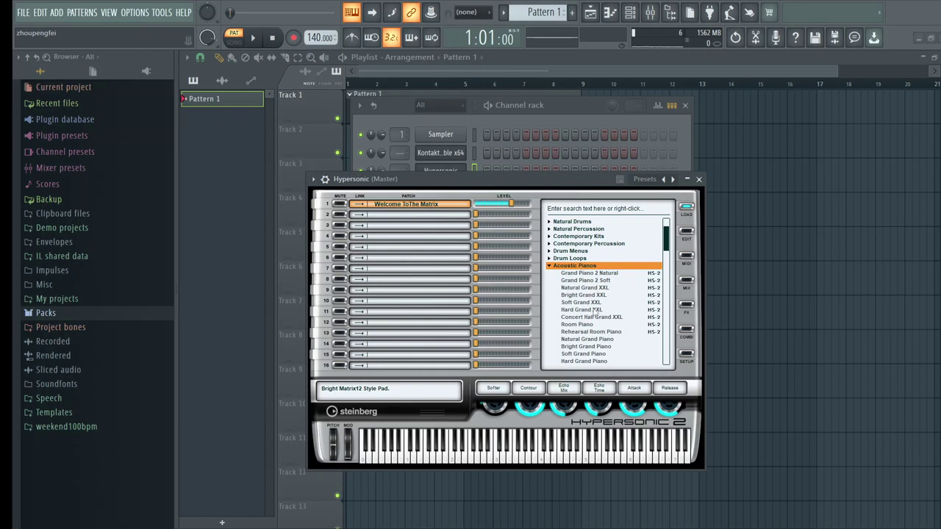
{"action": "left_click", "coordinate": [594, 311]}
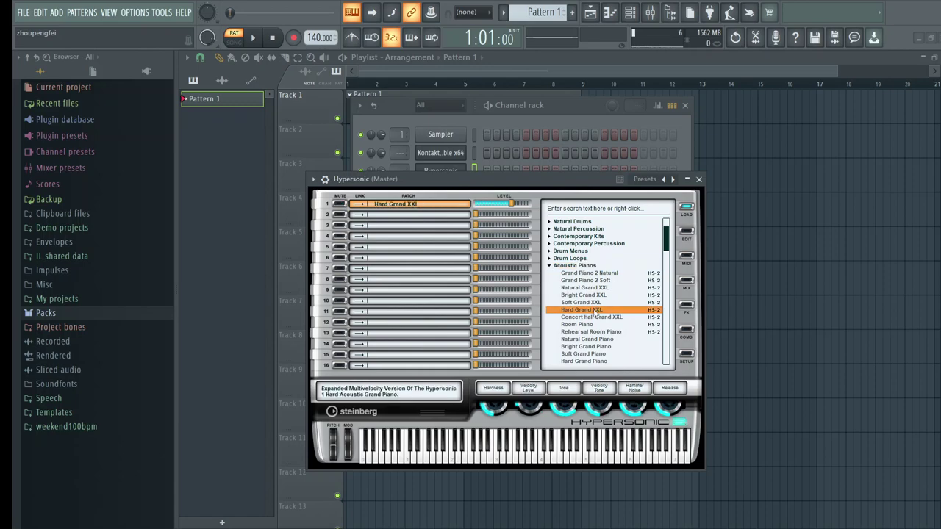
{"action": "left_click_drag", "start_coordinate": [472, 177], "coordinate": [464, 153]}
{"action": "left_click", "coordinate": [592, 279]}
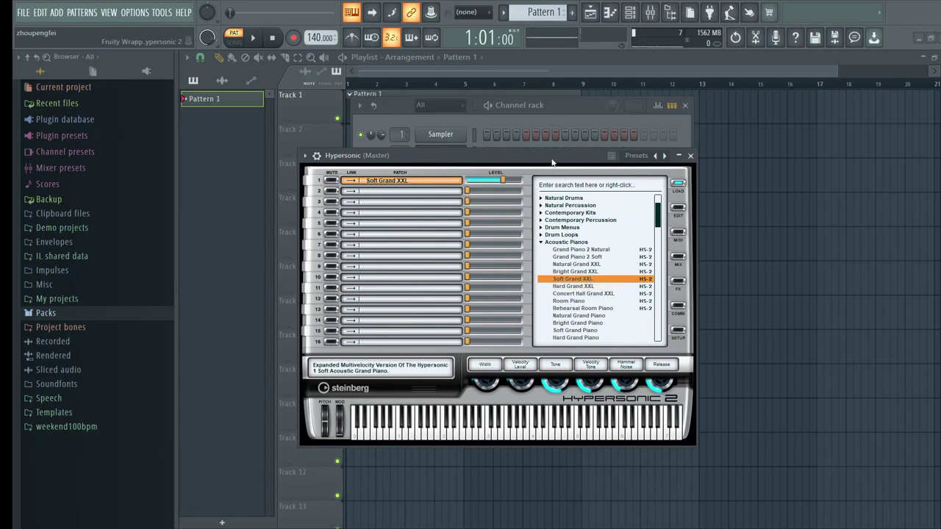
{"action": "left_click_drag", "start_coordinate": [551, 162], "coordinate": [609, 179]}
{"action": "left_click", "coordinate": [604, 265]}
{"action": "left_click", "coordinate": [602, 259]}
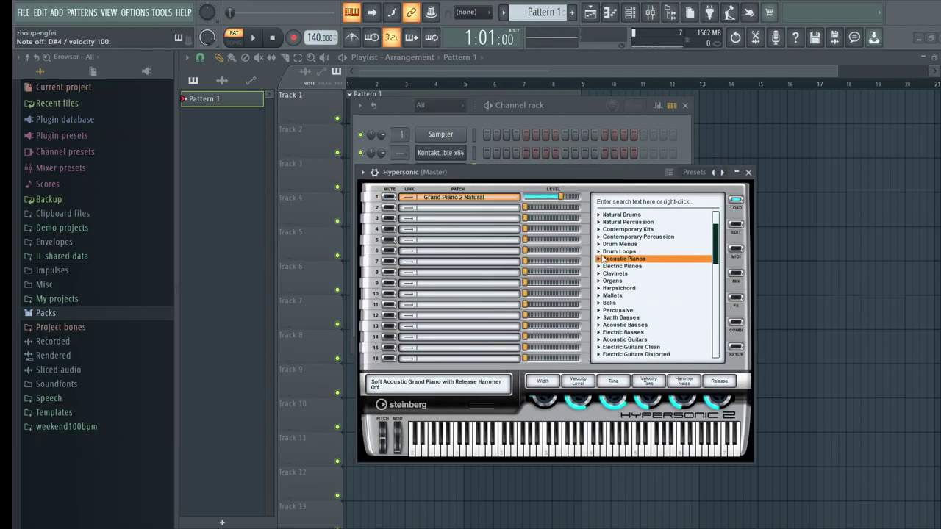
Step: Load Mallets > Vibraphone 2 Soft XXL, play a few notes, and close Hypersonic
{"action": "left_click", "coordinate": [625, 297]}
{"action": "left_click", "coordinate": [617, 297]}
{"action": "left_click", "coordinate": [622, 318]}
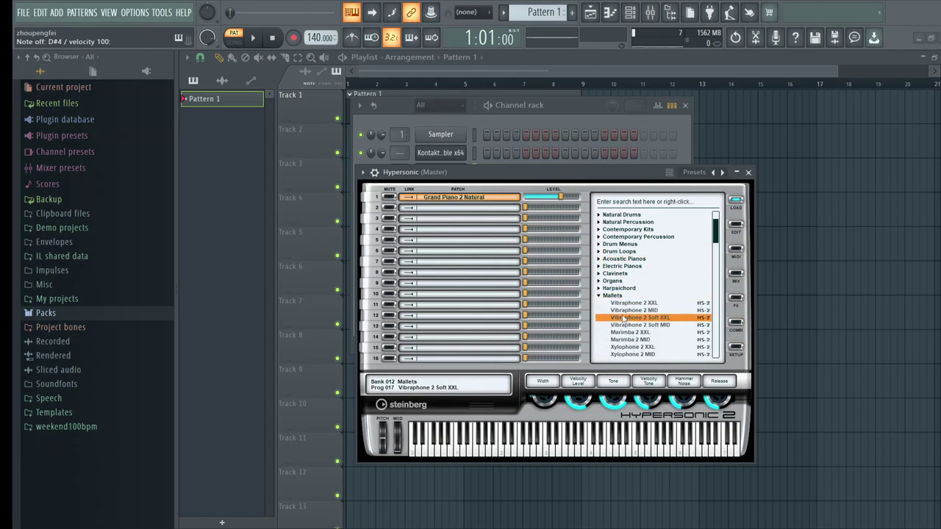
{"action": "left_click_drag", "start_coordinate": [528, 176], "coordinate": [535, 177]}
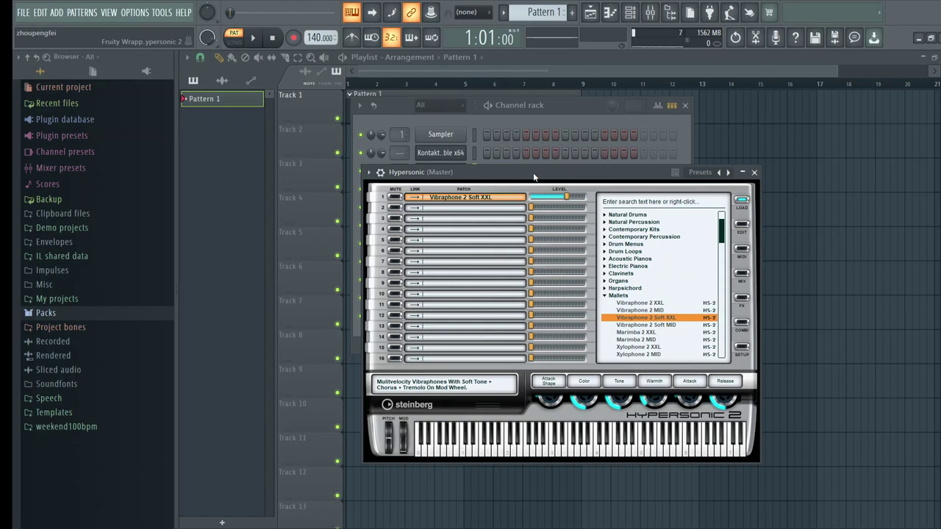
{"action": "key", "text": "b"}
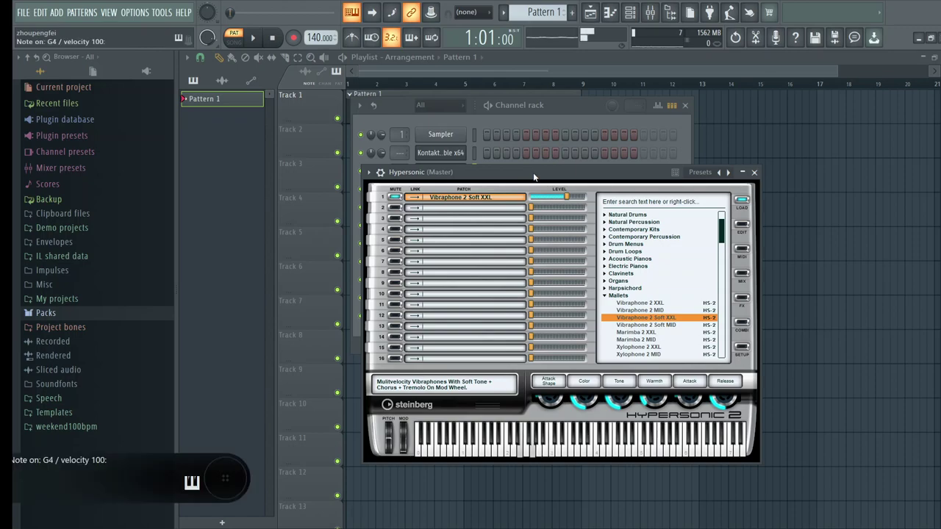
{"action": "key", "text": "b"}
{"action": "key", "text": "q"}
{"action": "key", "text": "w"}
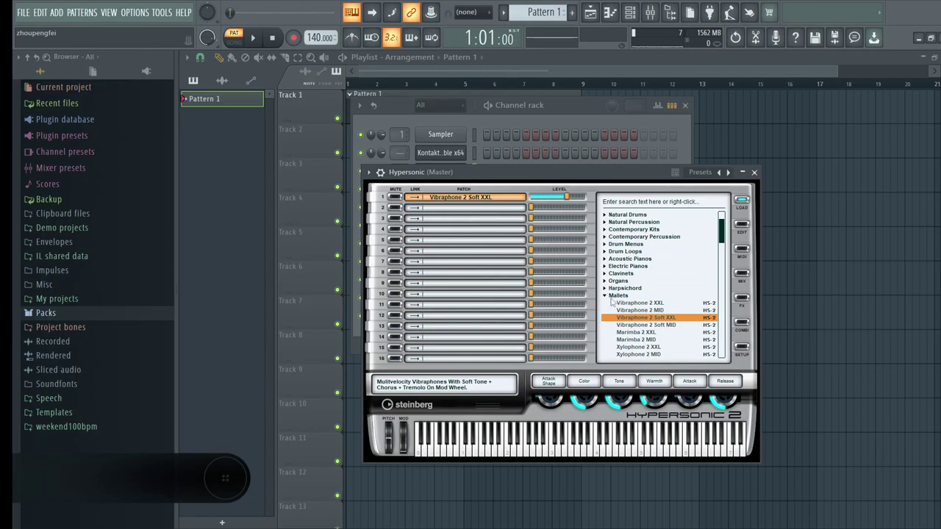
{"action": "left_click", "coordinate": [754, 173]}
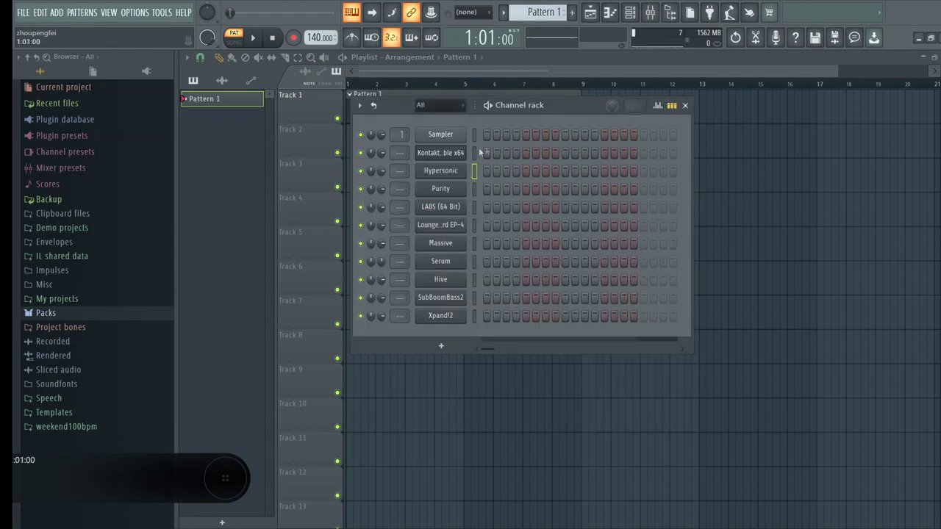
Step: Open Kontakt Portable from the channel rack and scroll through its Libraries list
{"action": "left_click", "coordinate": [431, 158]}
{"action": "left_click_drag", "start_coordinate": [439, 171], "coordinate": [520, 126]}
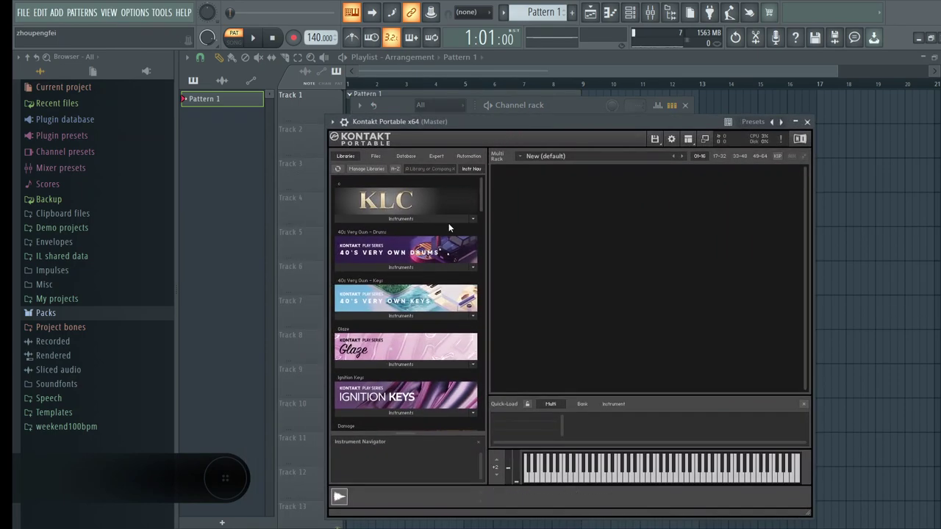
{"action": "scroll", "coordinate": [449, 227], "scroll_direction": "down", "scroll_amount": 10}
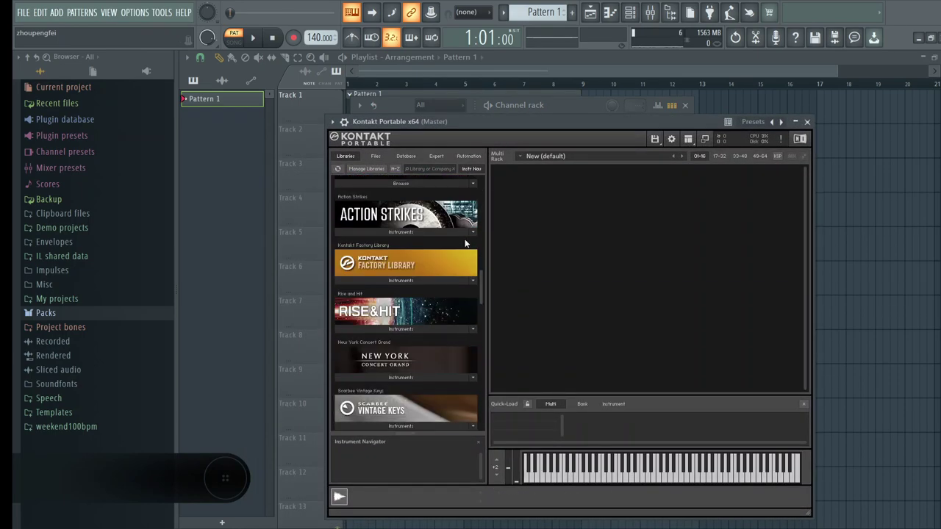
{"action": "scroll", "coordinate": [464, 242], "scroll_direction": "down", "scroll_amount": 2}
{"action": "scroll", "coordinate": [471, 222], "scroll_direction": "up", "scroll_amount": 8}
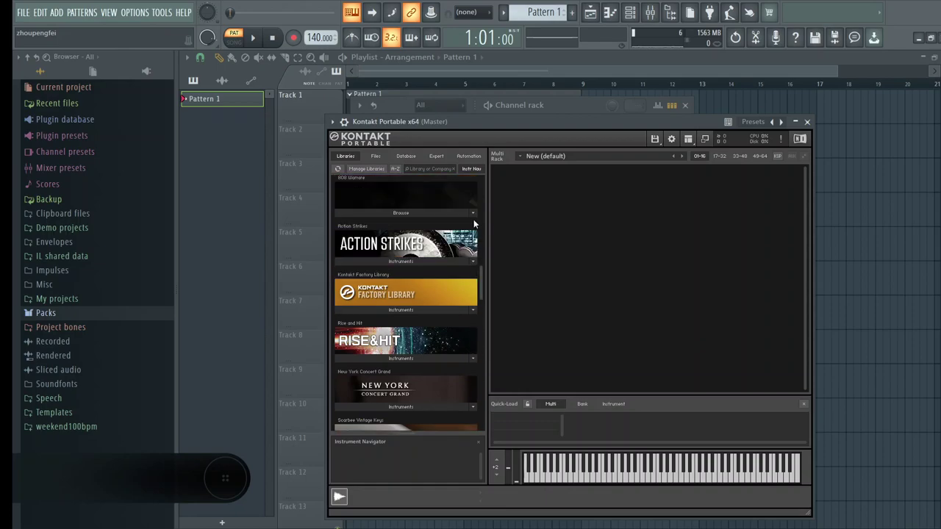
{"action": "scroll", "coordinate": [471, 219], "scroll_direction": "up", "scroll_amount": 2}
{"action": "scroll", "coordinate": [468, 215], "scroll_direction": "down", "scroll_amount": 4}
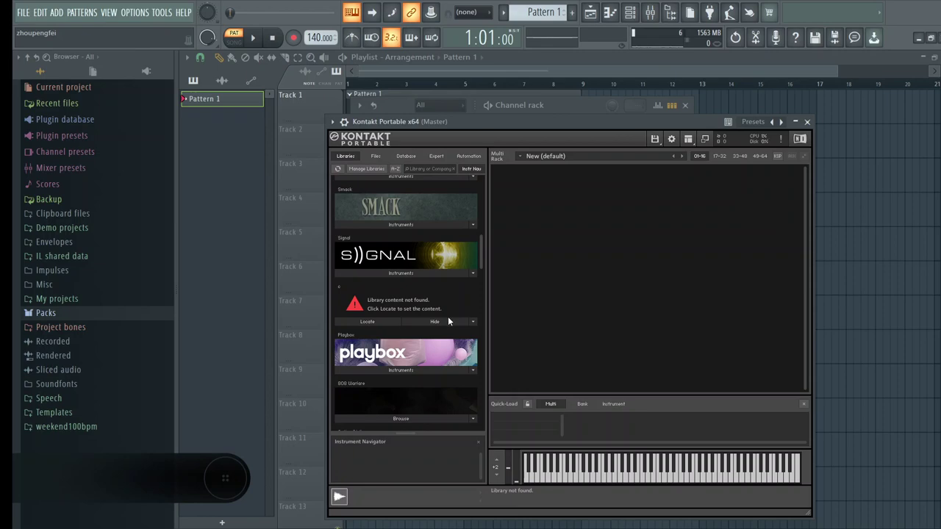
Step: Hide the 'Library content not found' entry and keep browsing the remaining libraries
{"action": "left_click", "coordinate": [448, 318]}
{"action": "scroll", "coordinate": [443, 310], "scroll_direction": "up", "scroll_amount": 2}
{"action": "scroll", "coordinate": [440, 313], "scroll_direction": "up", "scroll_amount": 6}
{"action": "scroll", "coordinate": [439, 313], "scroll_direction": "down", "scroll_amount": 8}
{"action": "scroll", "coordinate": [452, 315], "scroll_direction": "down", "scroll_amount": 15}
{"action": "scroll", "coordinate": [452, 315], "scroll_direction": "down", "scroll_amount": 12}
{"action": "scroll", "coordinate": [449, 320], "scroll_direction": "up", "scroll_amount": 10}
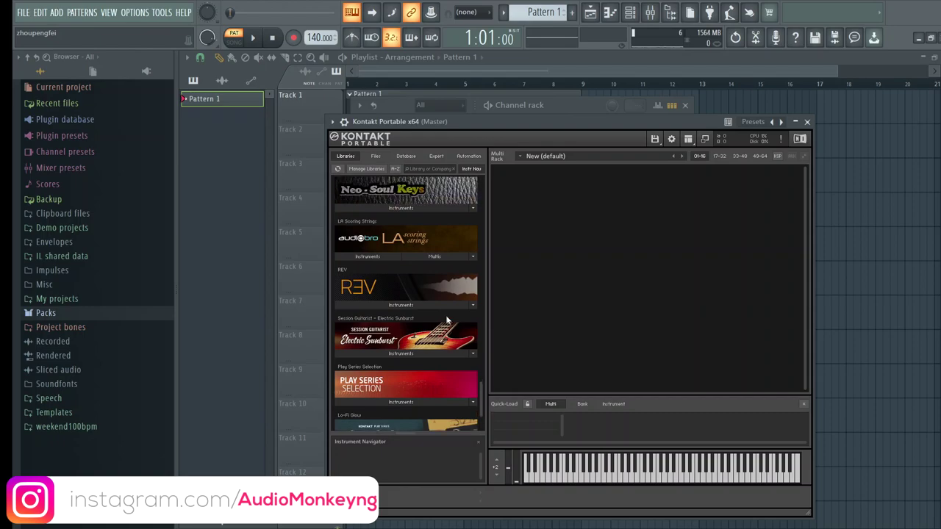
{"action": "scroll", "coordinate": [438, 296], "scroll_direction": "up", "scroll_amount": 14}
{"action": "scroll", "coordinate": [434, 293], "scroll_direction": "up", "scroll_amount": 10}
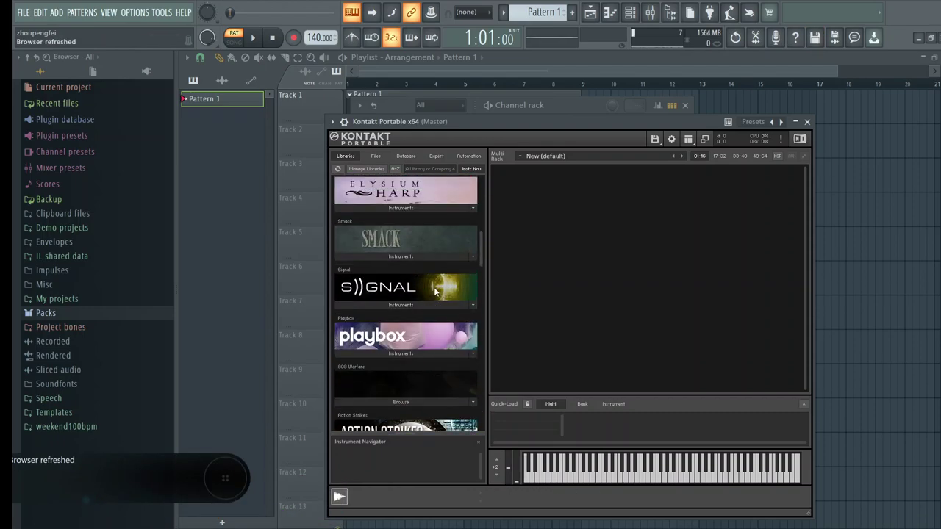
Step: Close Kontakt Portable, briefly reopen and scroll it, then close it again
{"action": "left_click", "coordinate": [806, 122]}
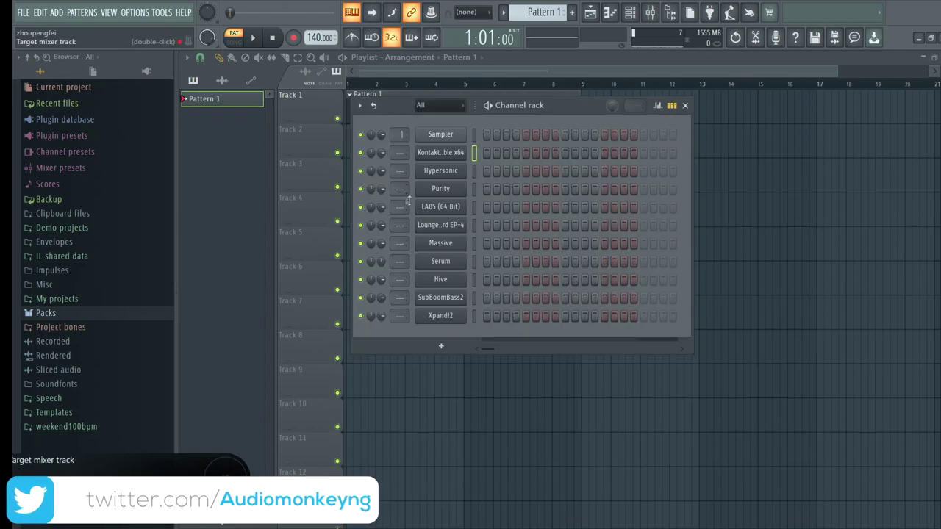
{"action": "left_click", "coordinate": [455, 152]}
{"action": "scroll", "coordinate": [449, 241], "scroll_direction": "down", "scroll_amount": 2}
{"action": "scroll", "coordinate": [448, 241], "scroll_direction": "down", "scroll_amount": 2}
{"action": "left_click", "coordinate": [807, 122]}
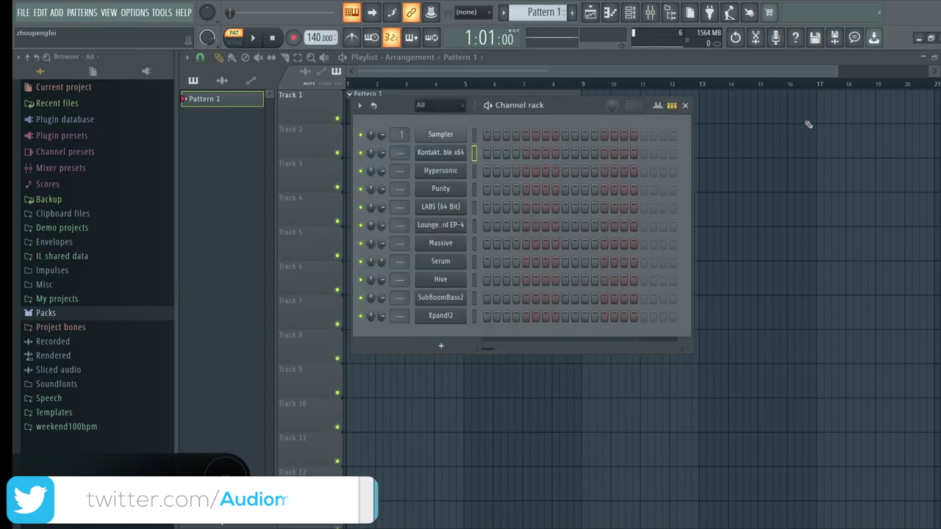